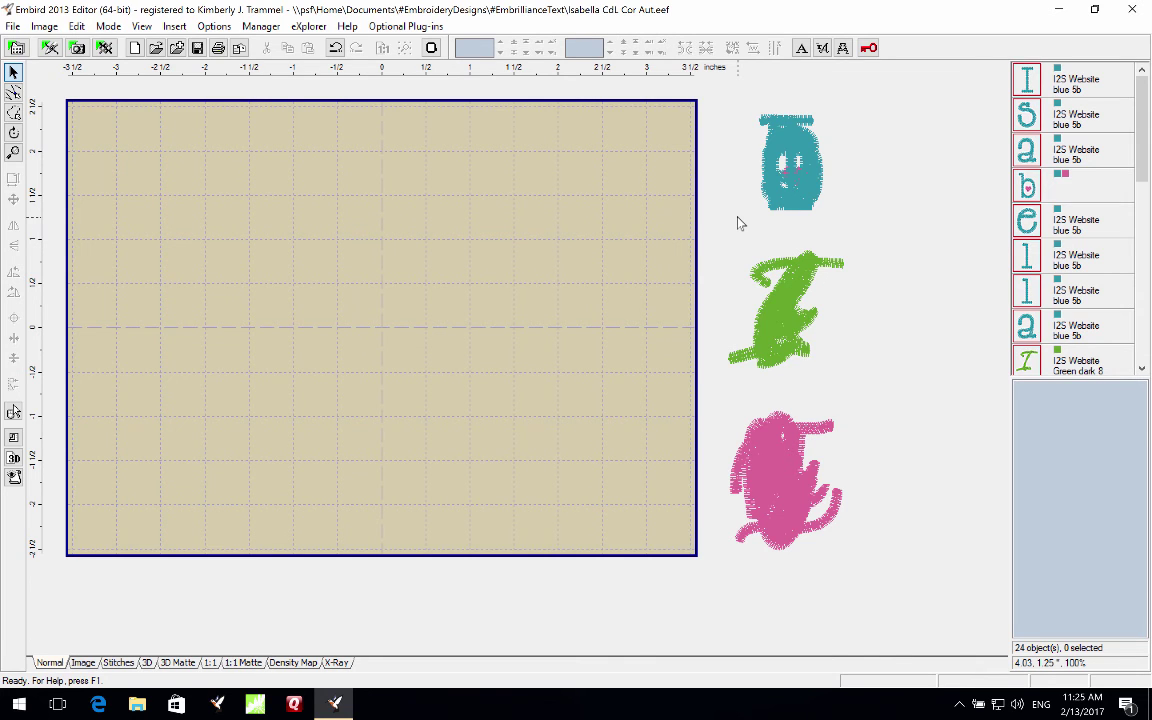
Select the stacked teal letter cluster, centre it in the hoop and move it lower
left_click_drag(744, 100, 913, 237)
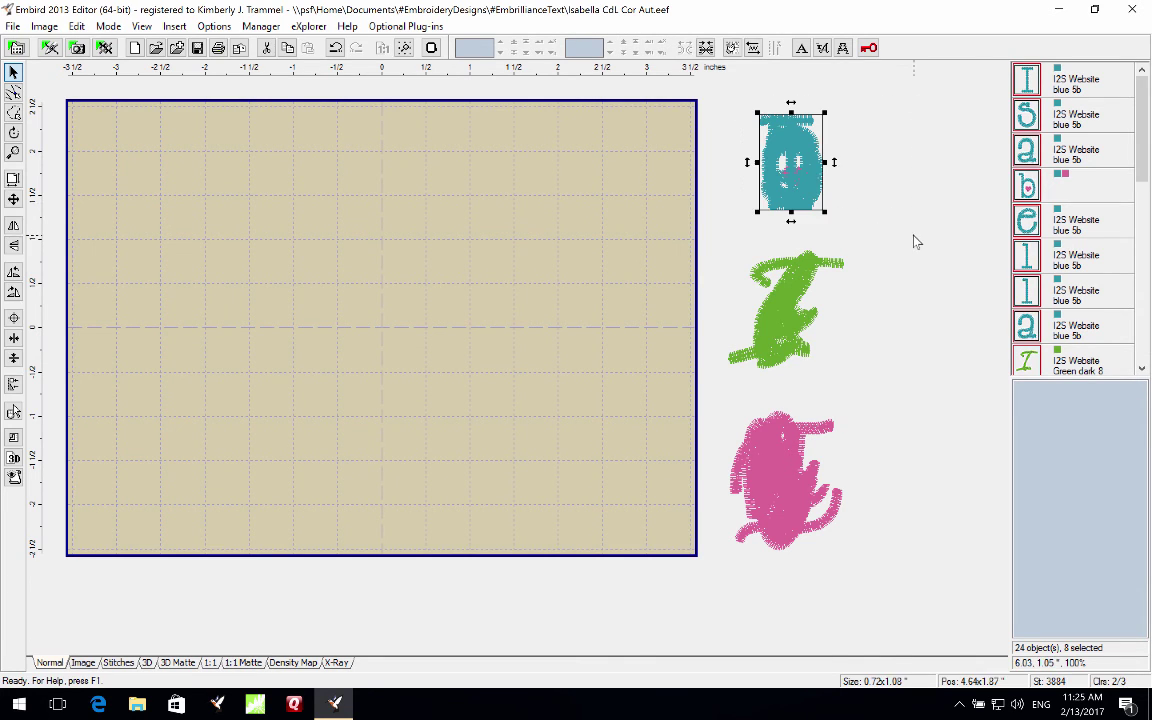
left_click(14, 318)
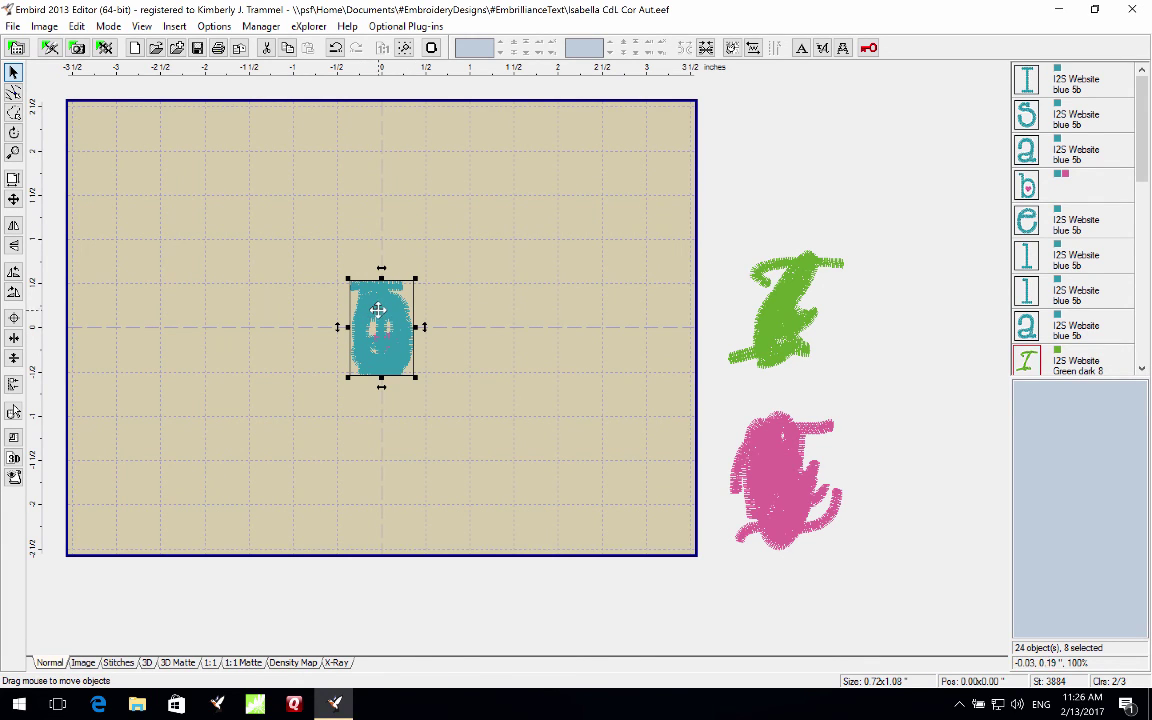
left_click_drag(378, 311, 527, 290)
Lay out the teal letters a, l, l, e, b, a, s in a row spelling 'sabella'
left_click(1015, 330)
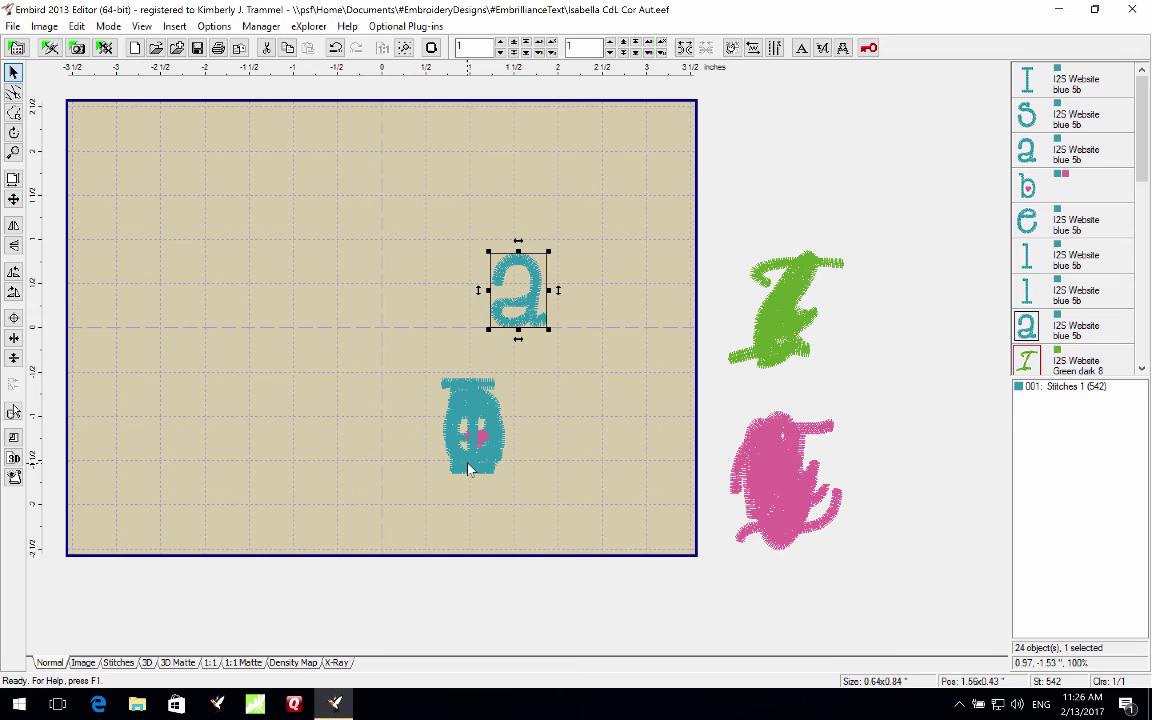
left_click_drag(478, 462, 462, 316)
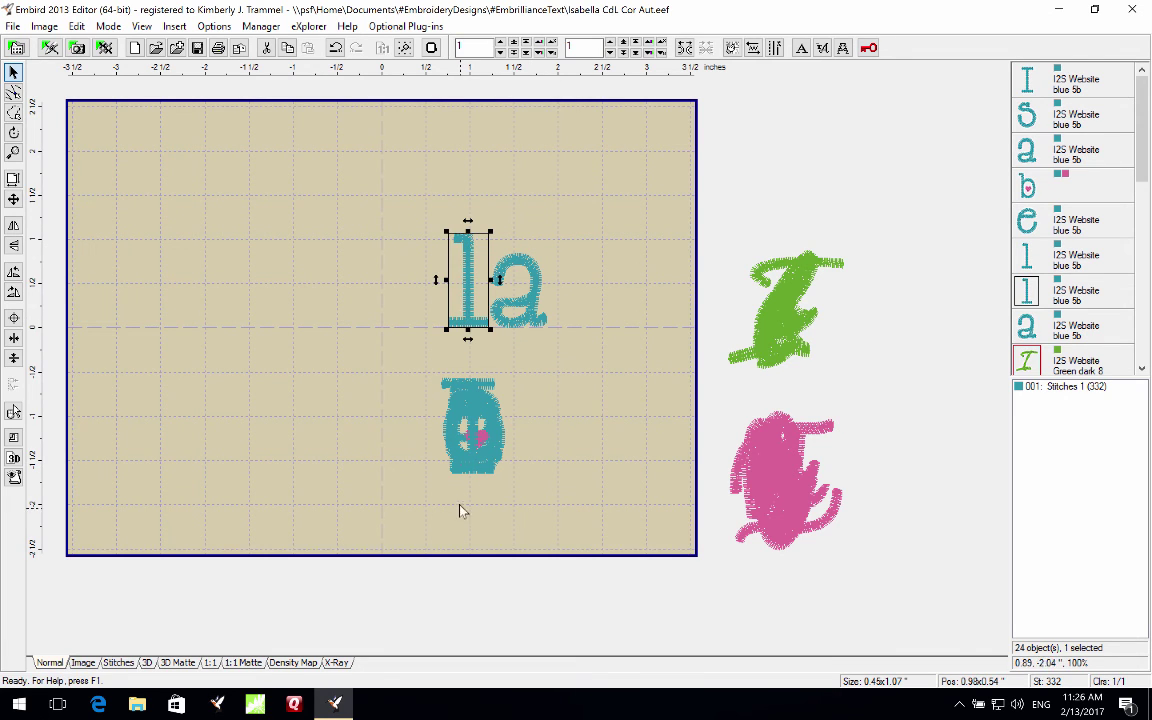
left_click_drag(471, 478, 414, 319)
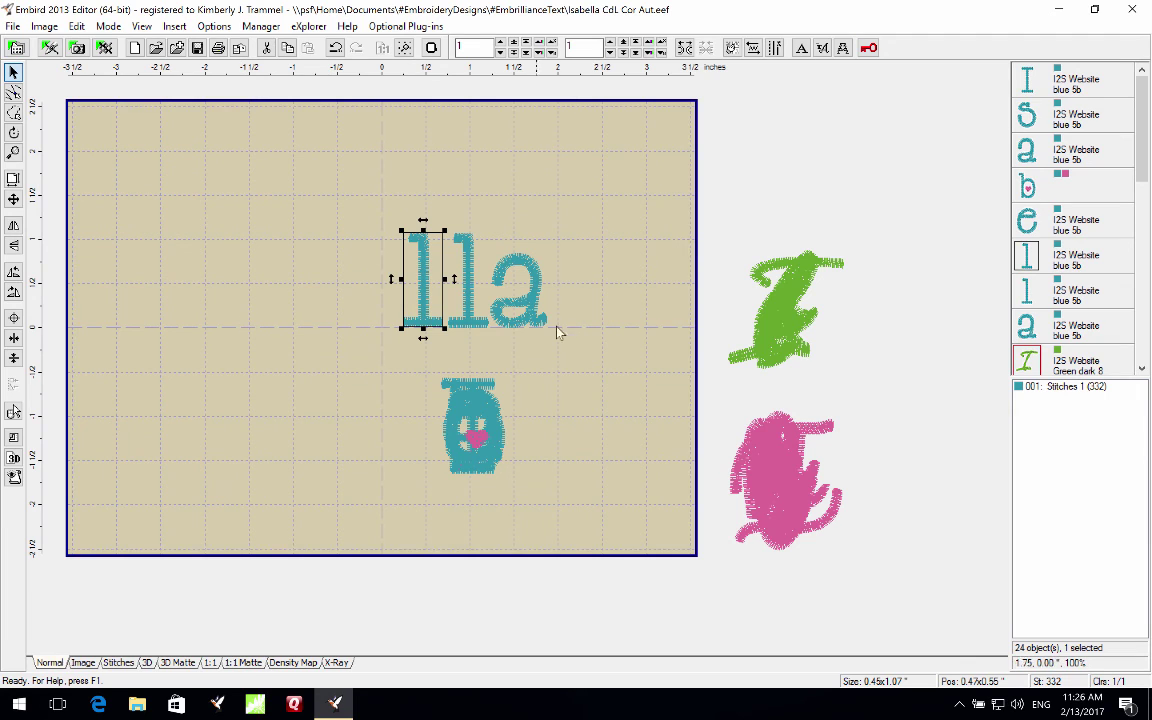
left_click_drag(473, 450, 304, 310)
left_click_drag(470, 400, 307, 313)
left_click(313, 313)
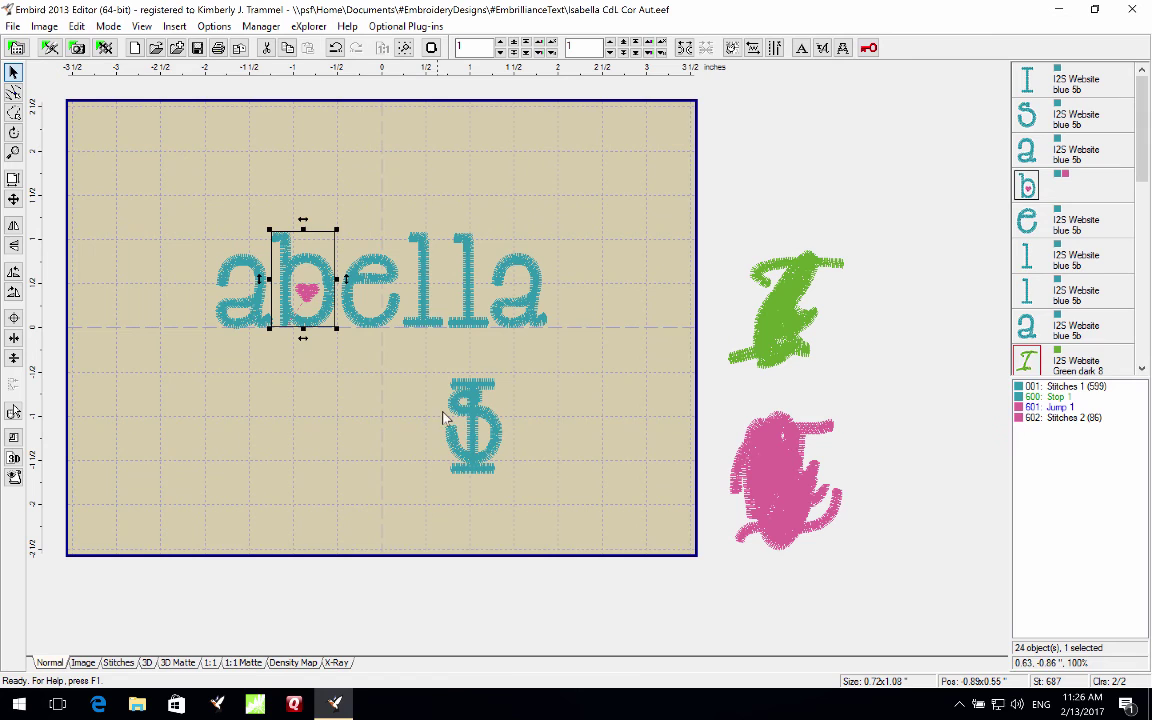
left_click_drag(467, 455, 123, 319)
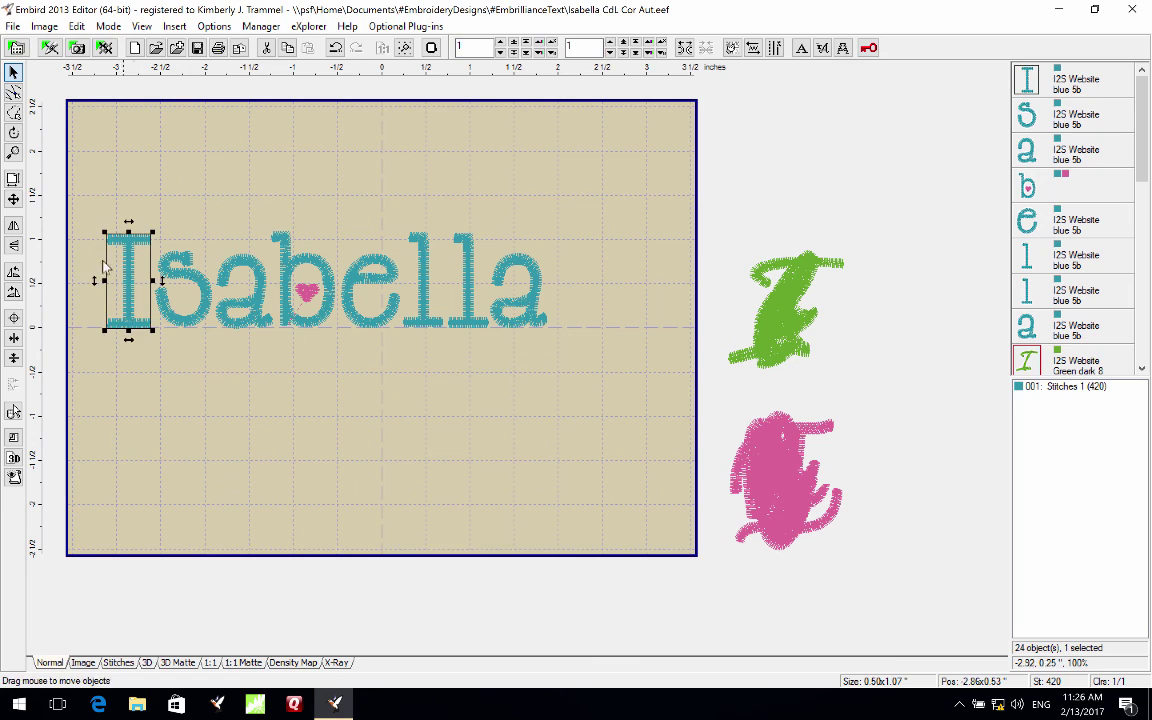
Place the capital I to finish Isabella and bottom-align all eight teal letters
left_click(94, 207)
left_click_drag(93, 193, 578, 377)
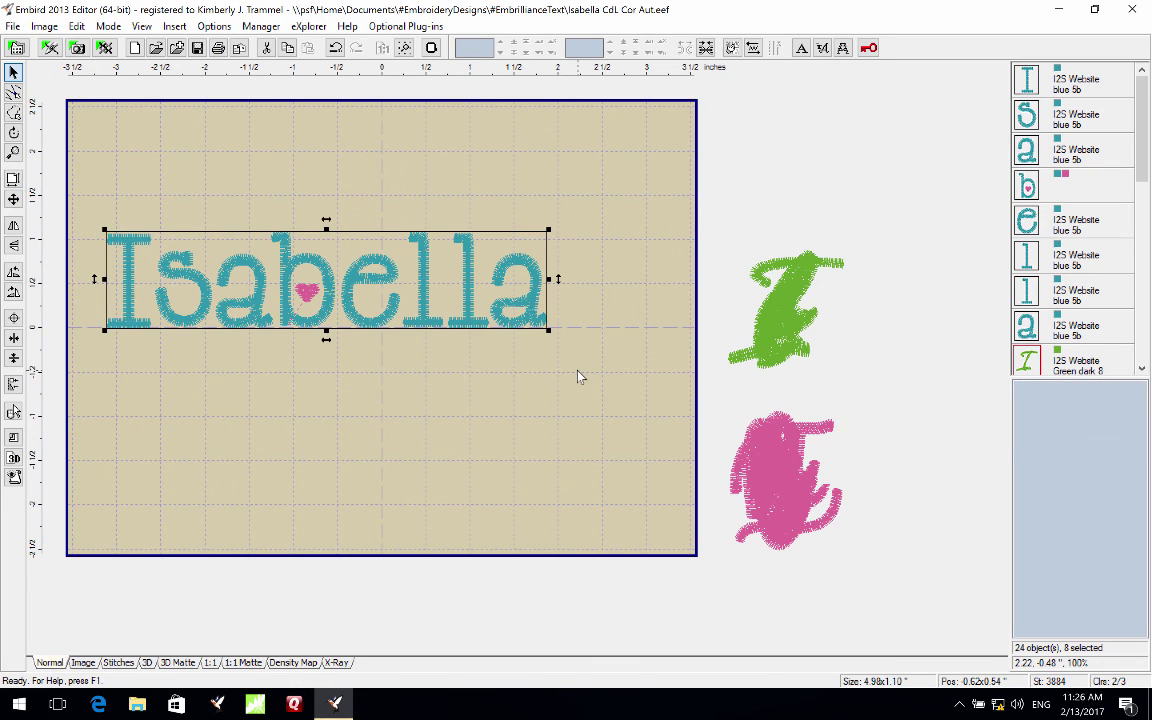
left_click(13, 385)
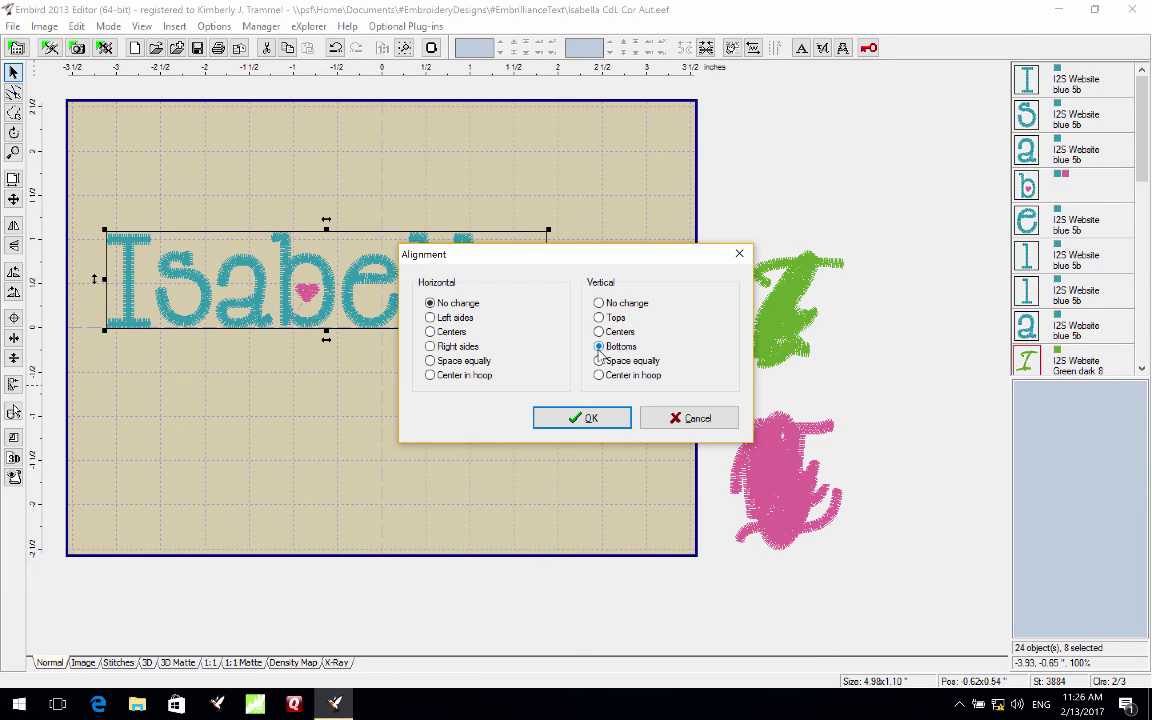
left_click(595, 419)
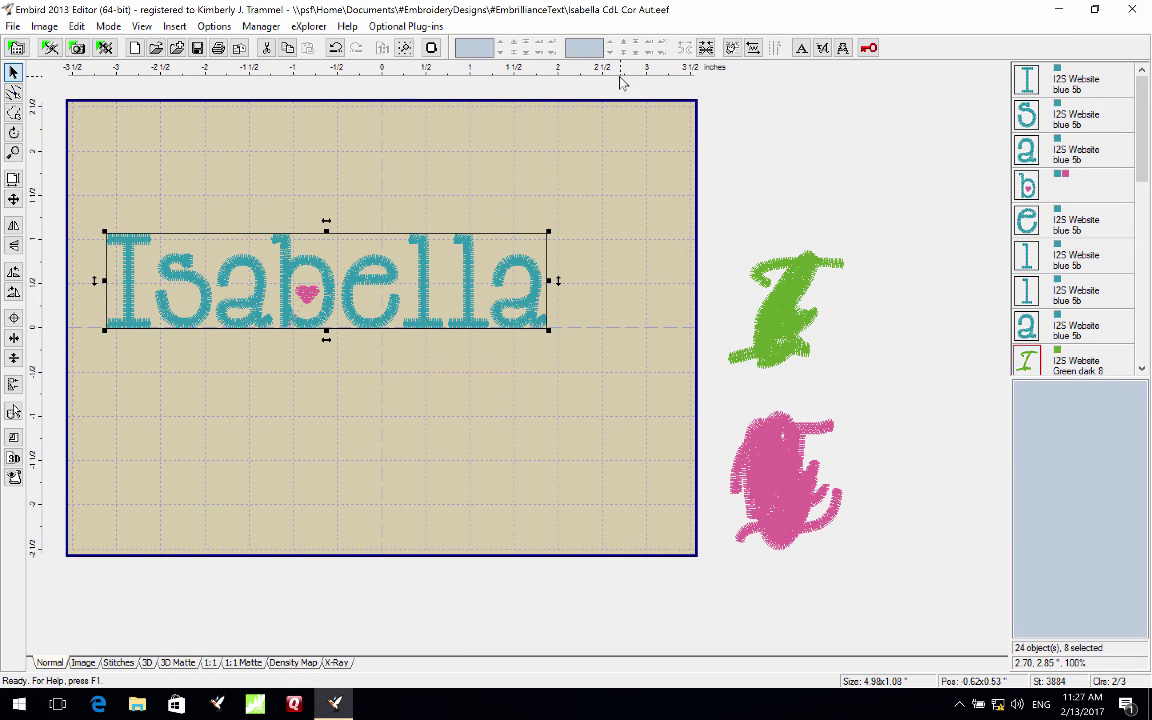
Join the teal letters into one object and re-centre it in the hoop
left_click(706, 49)
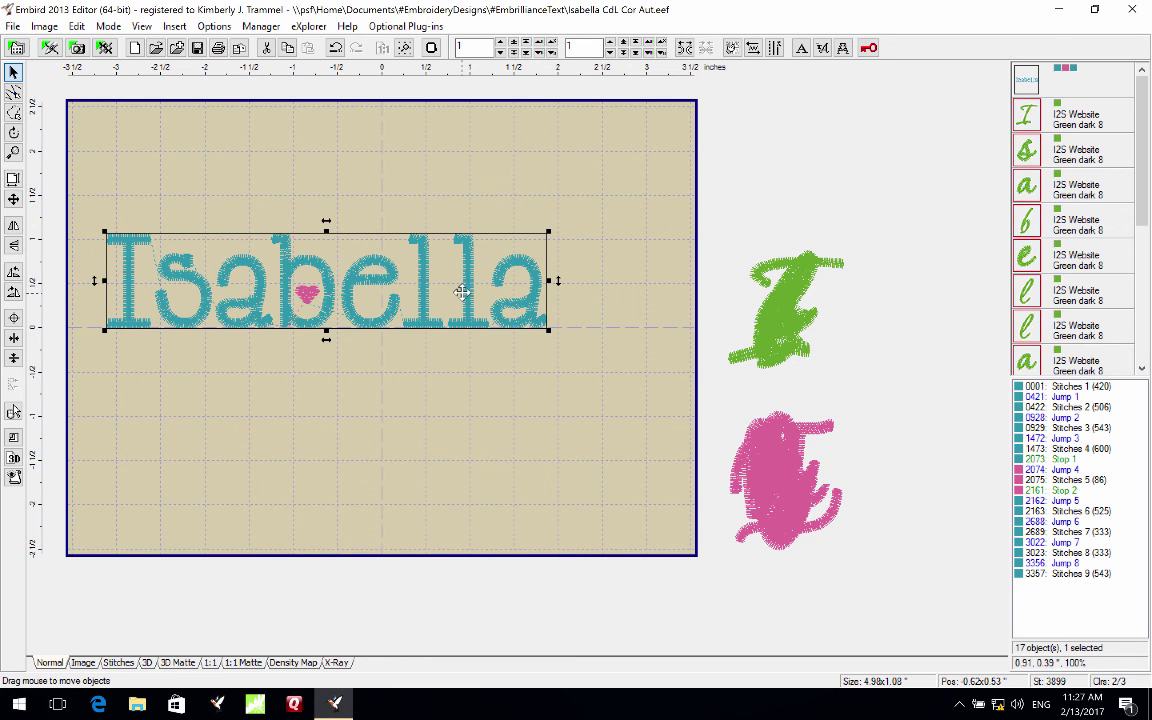
left_click_drag(471, 291, 523, 320)
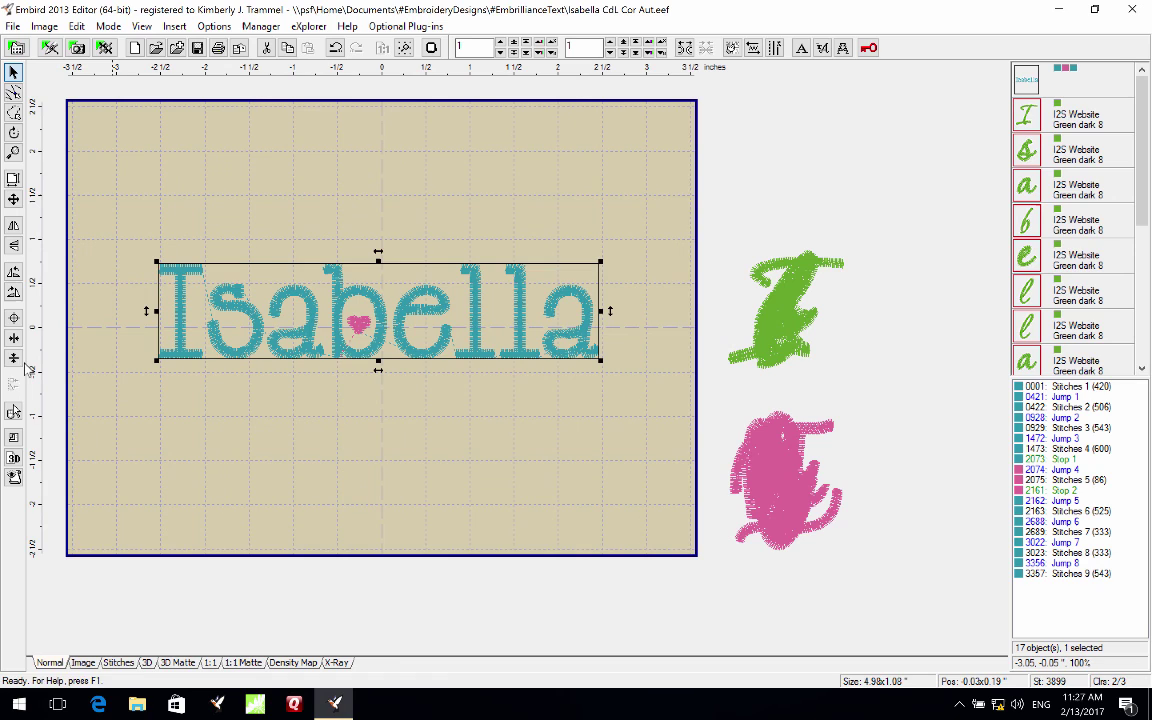
left_click(13, 290)
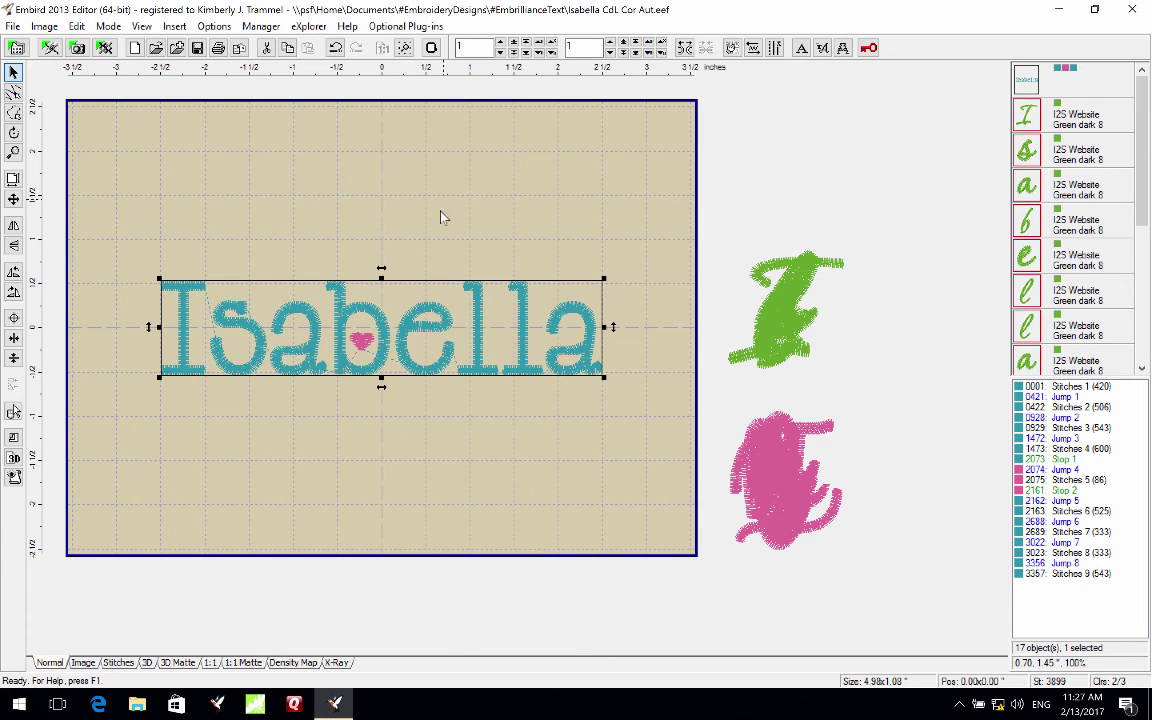
Move the teal Isabella off the hoop, then centre the green letter cluster lower in the hoop
left_click_drag(416, 374, 1003, 173)
left_click(714, 230)
left_click_drag(714, 230, 865, 383)
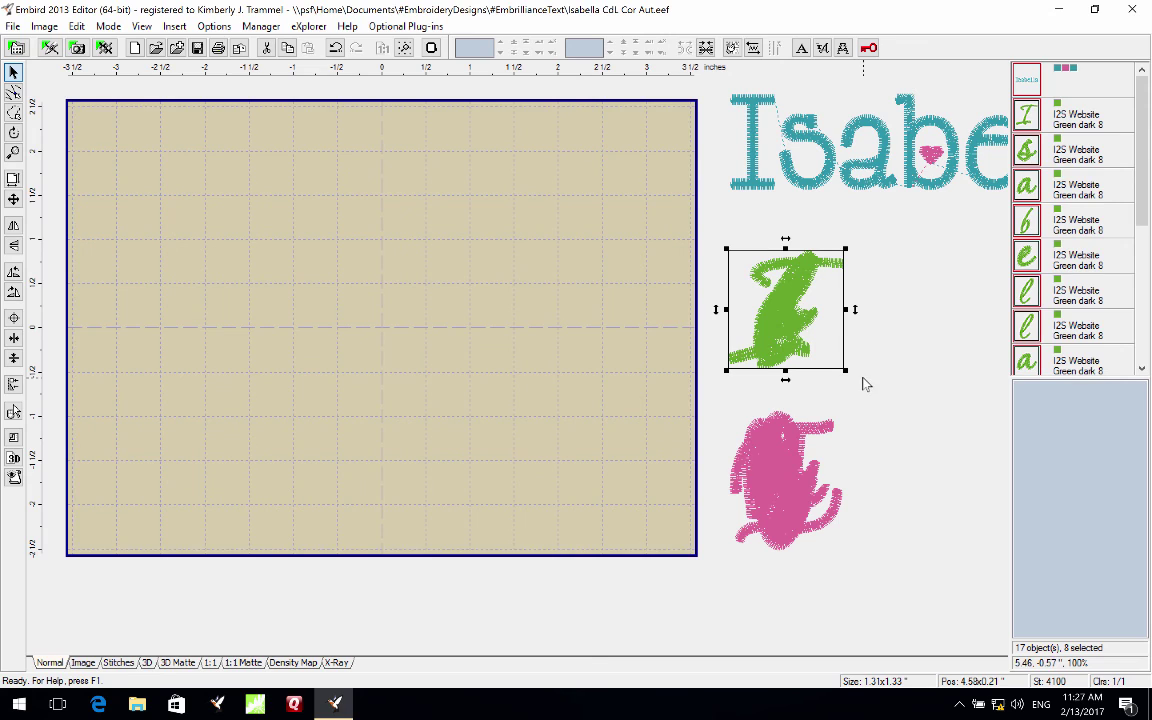
left_click(13, 317)
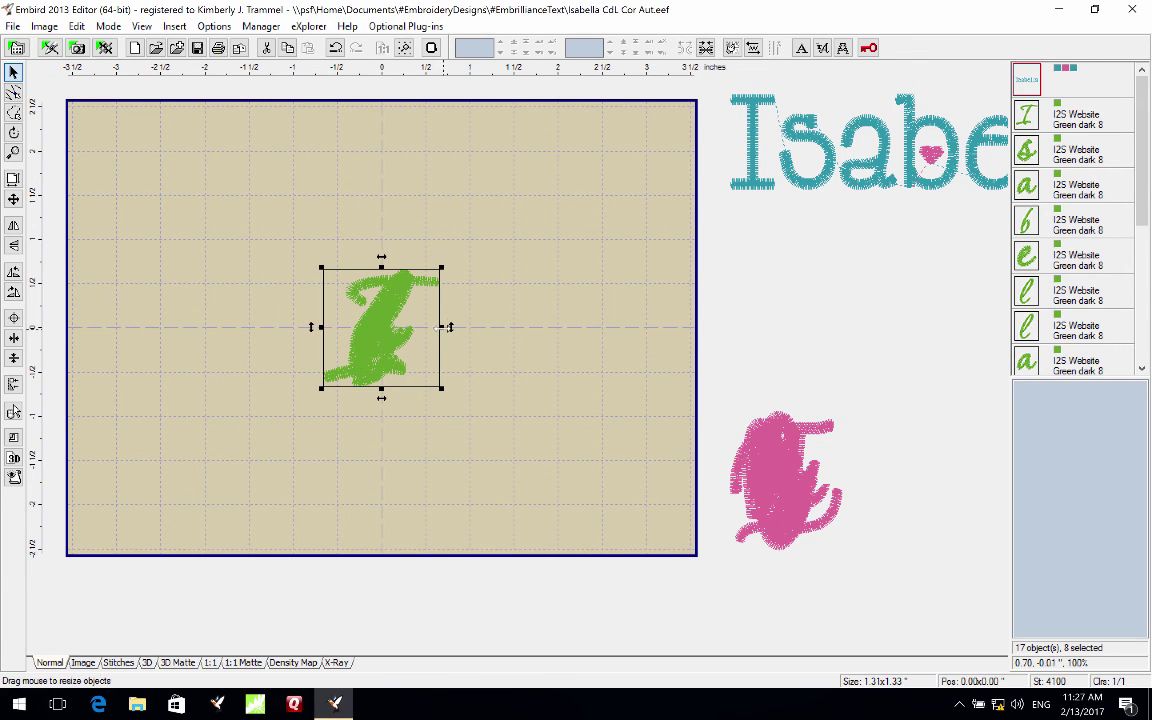
left_click_drag(381, 337, 547, 296)
Arrange the green letters a, l, l, e, b, a, s and capital I to spell Isabella
left_click(1026, 360)
left_click_drag(472, 430, 481, 276)
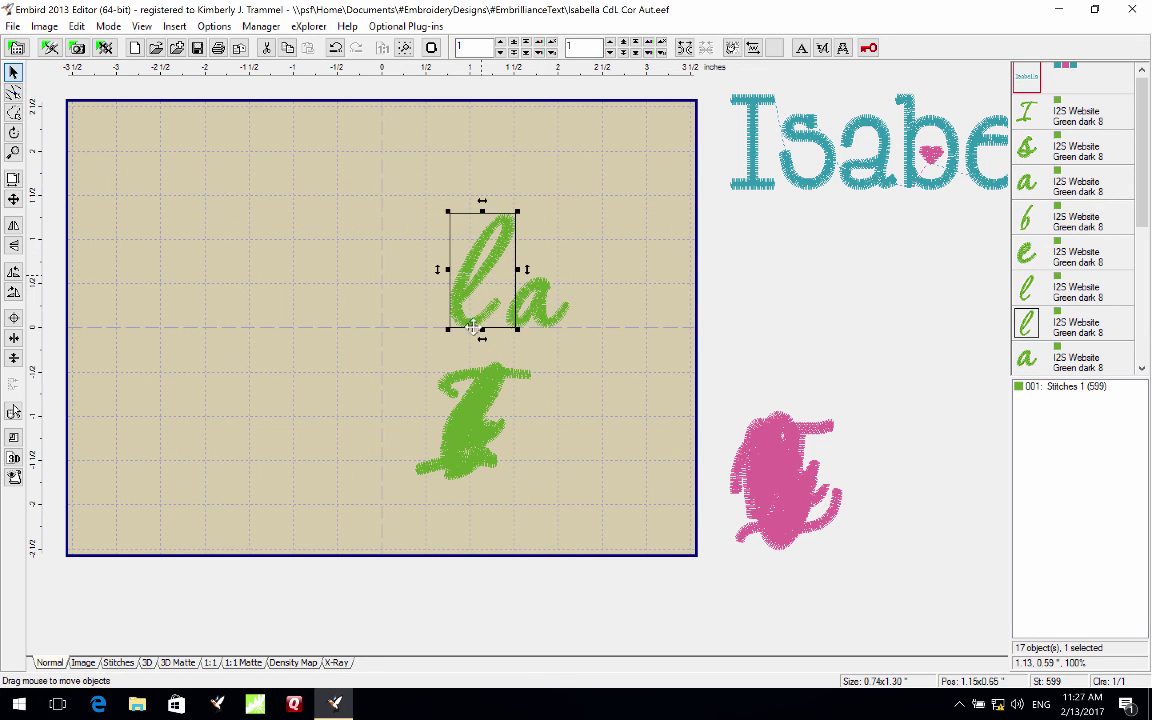
left_click_drag(468, 437, 400, 280)
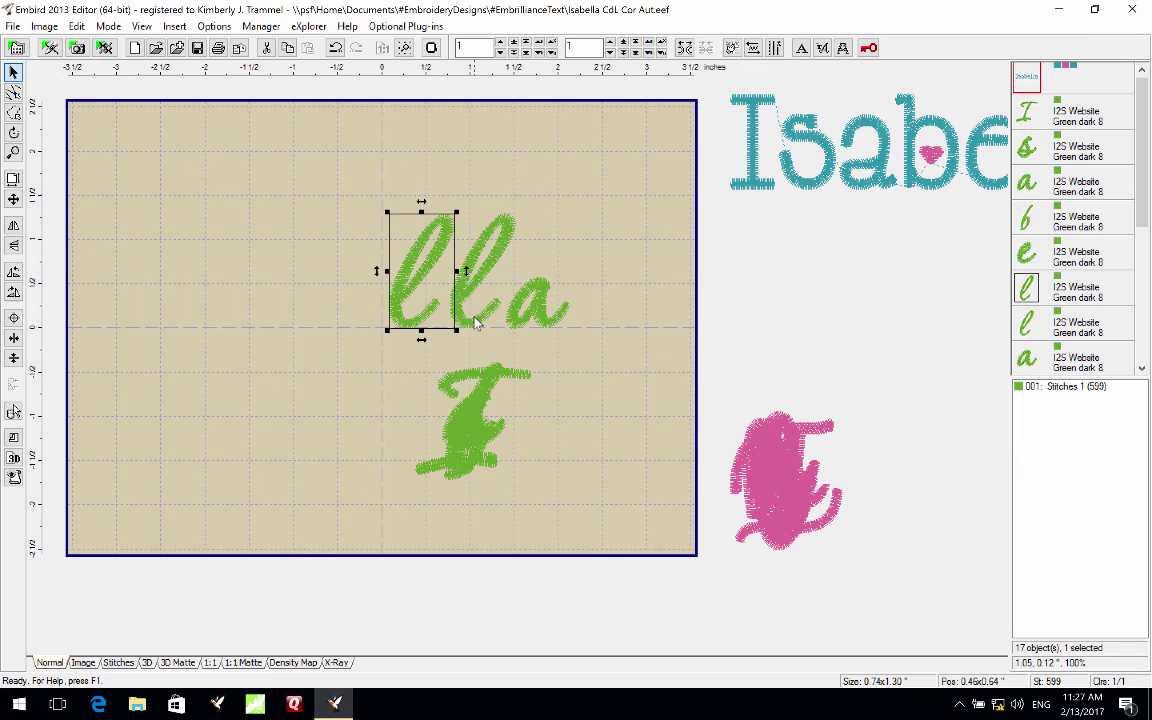
left_click_drag(476, 322, 442, 320)
left_click_drag(444, 396, 391, 309)
left_click_drag(417, 401, 362, 289)
left_click_drag(463, 416, 310, 302)
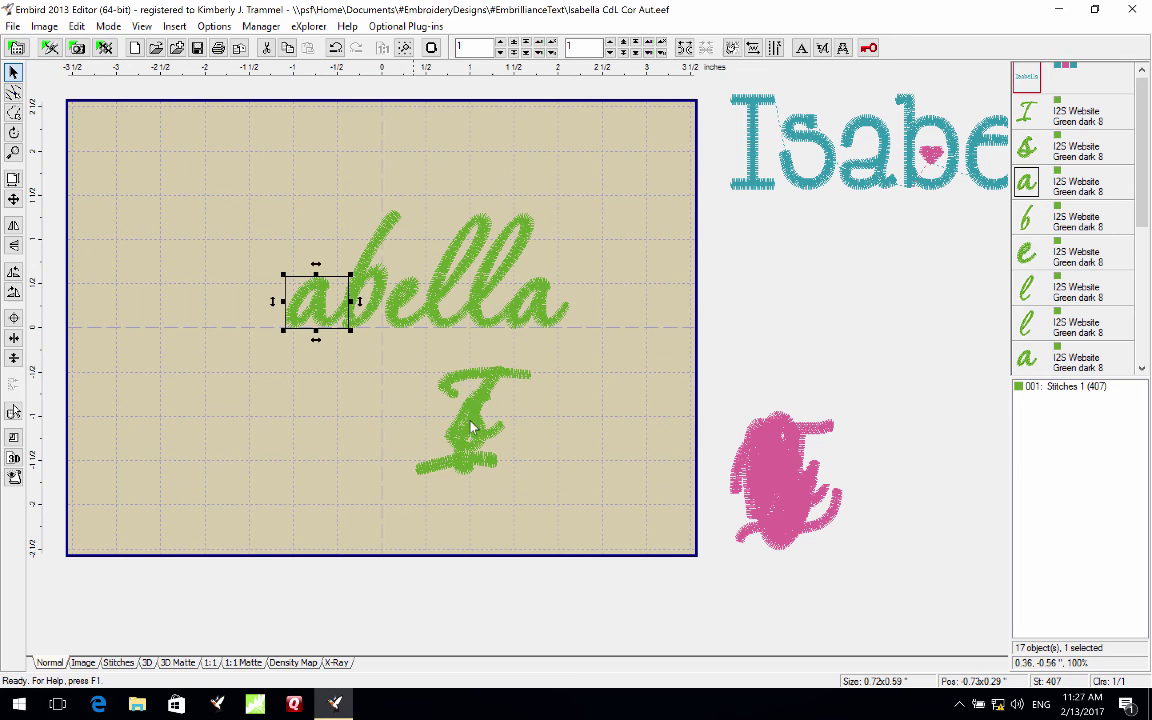
left_click_drag(437, 404, 257, 303)
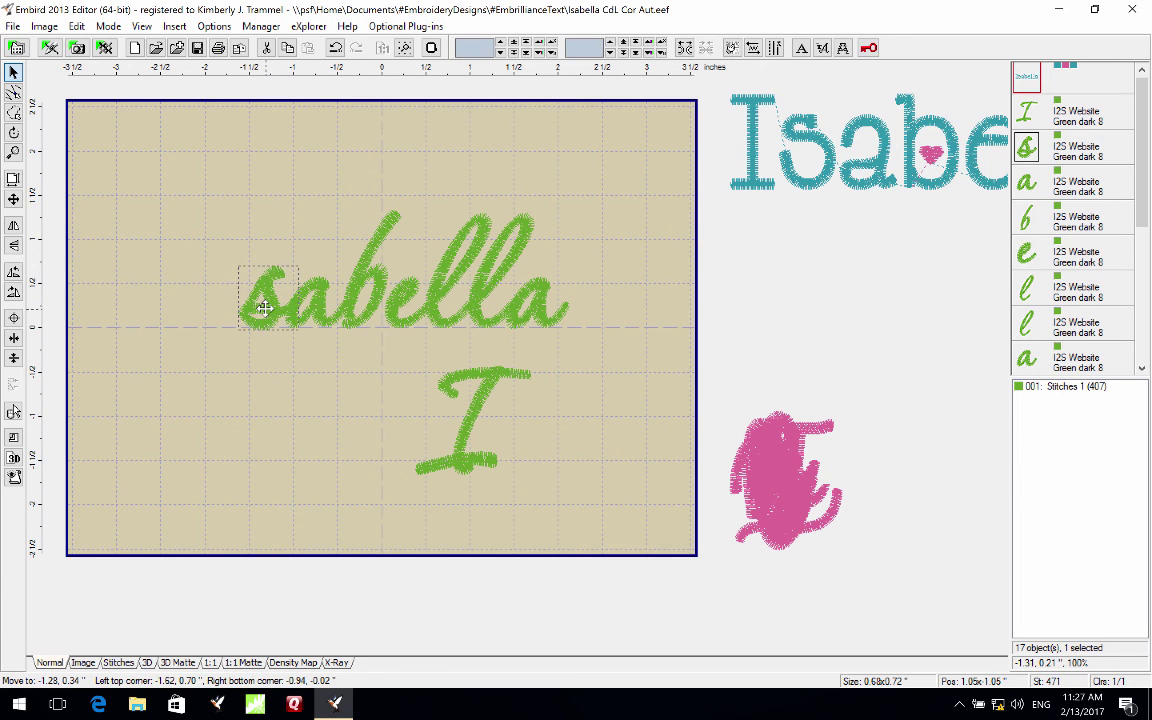
left_click_drag(430, 406, 215, 309)
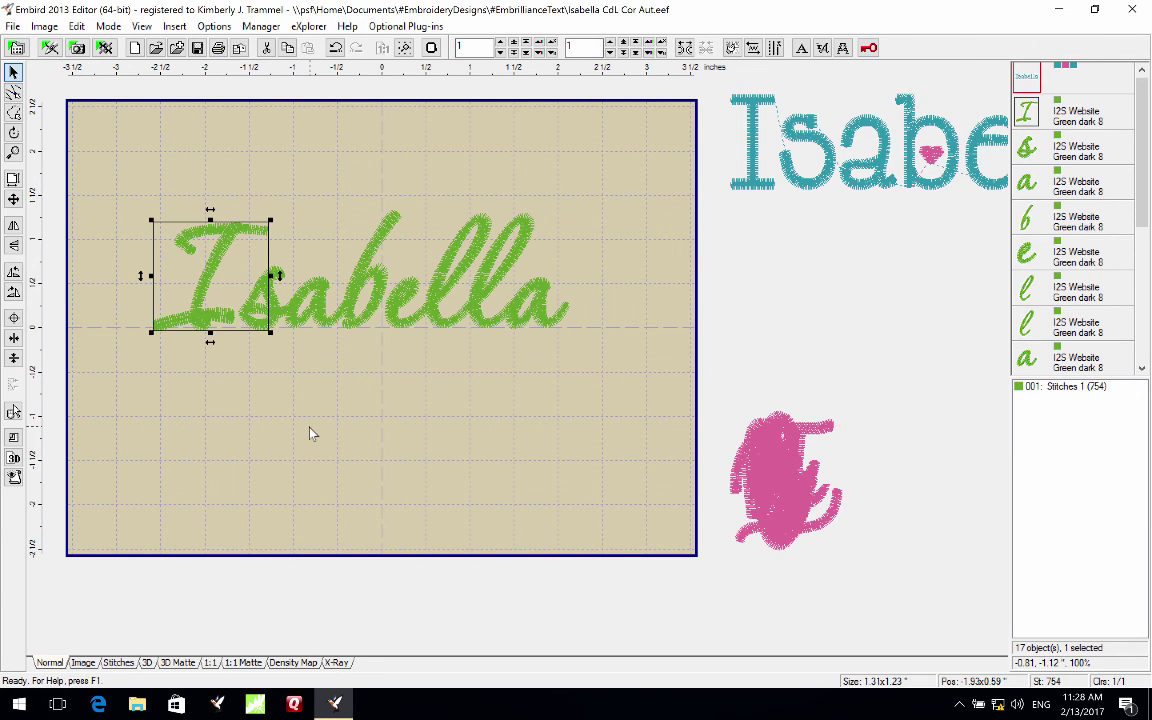
left_click(311, 432)
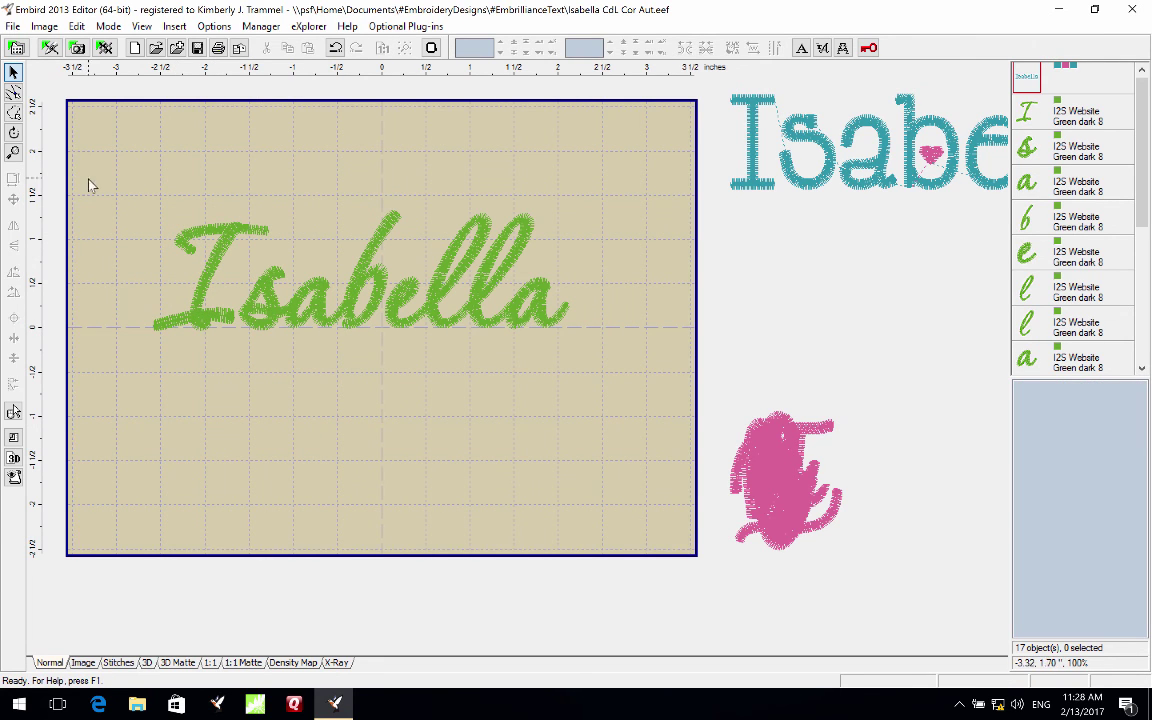
Join the eight green letters into one object and move it off the hoop
left_click_drag(89, 185, 646, 391)
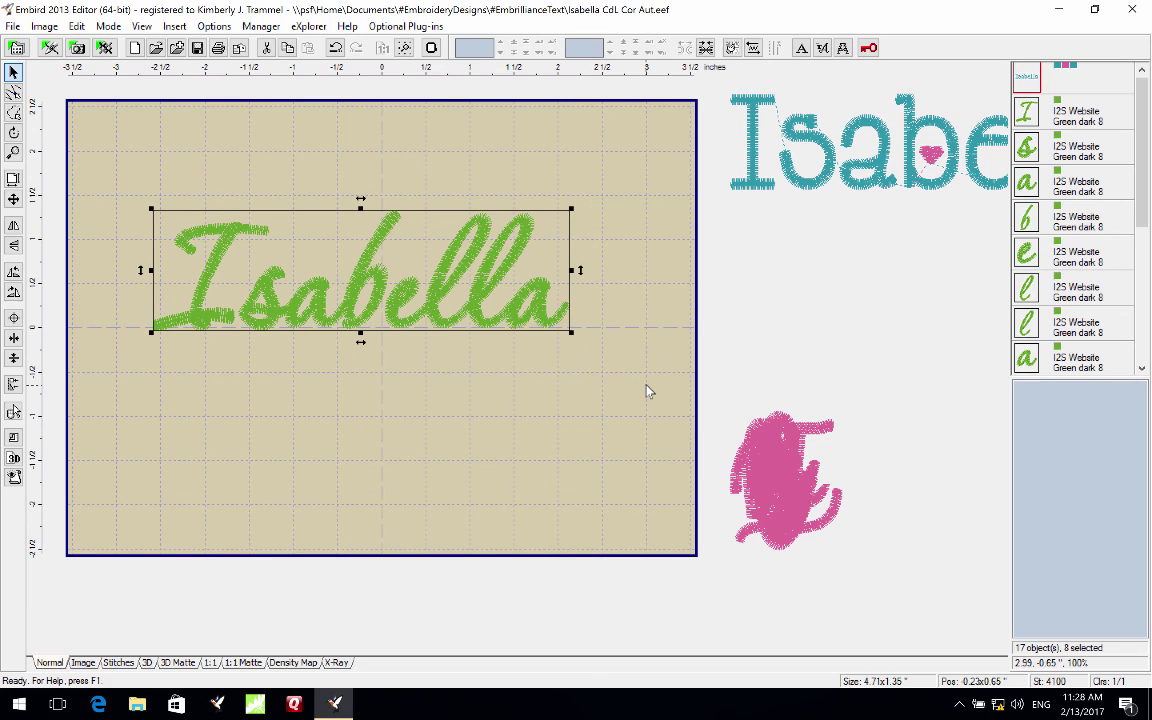
left_click(705, 48)
left_click_drag(409, 305, 961, 329)
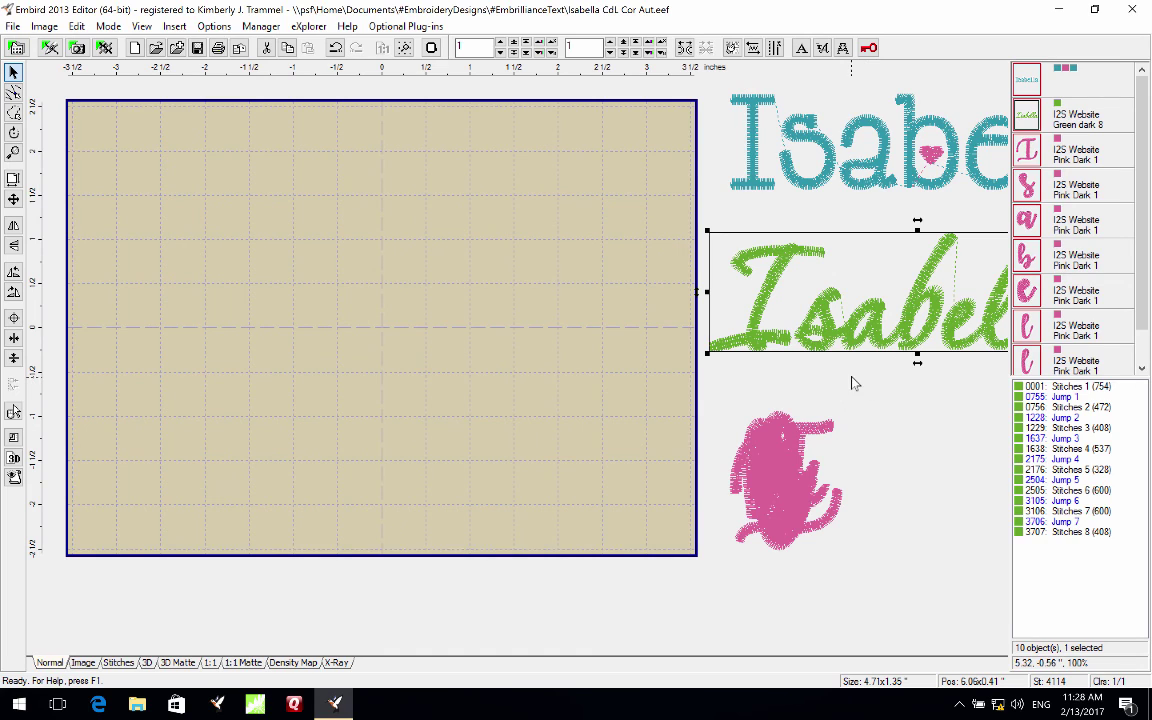
Select the pink letter cluster and move it onto the hoop centre
left_click(785, 470)
scroll(1147, 190, "down", 1)
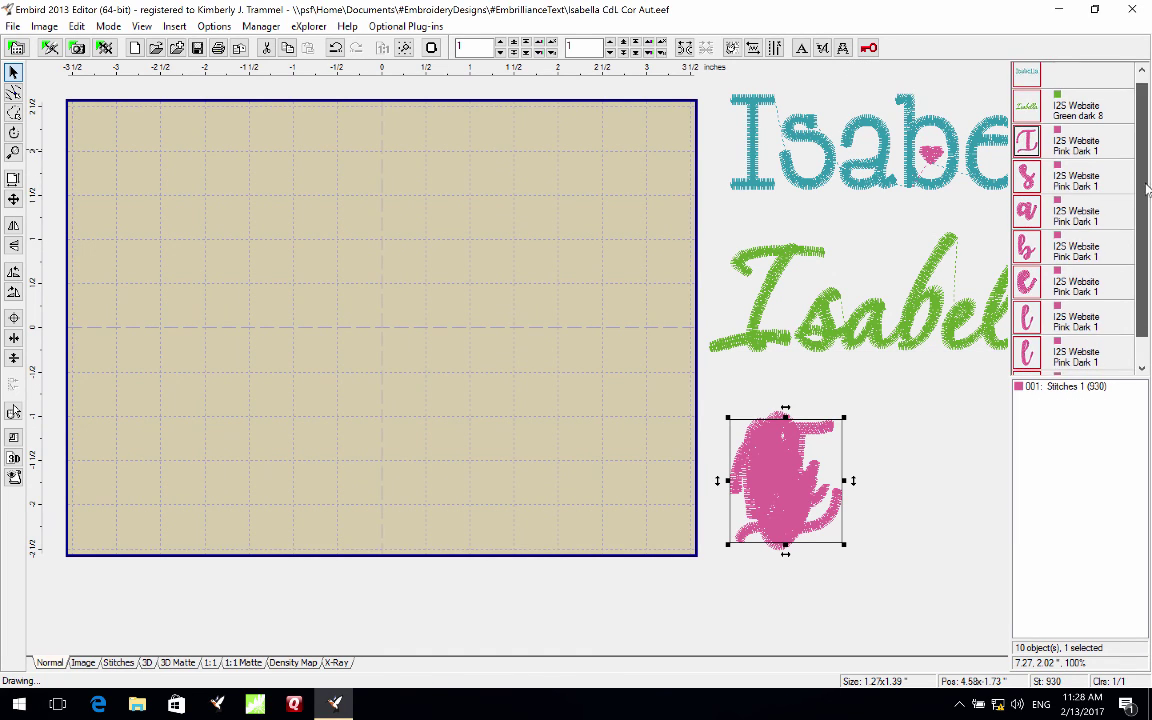
scroll(1147, 190, "down", 1)
left_click(1030, 368, "shift")
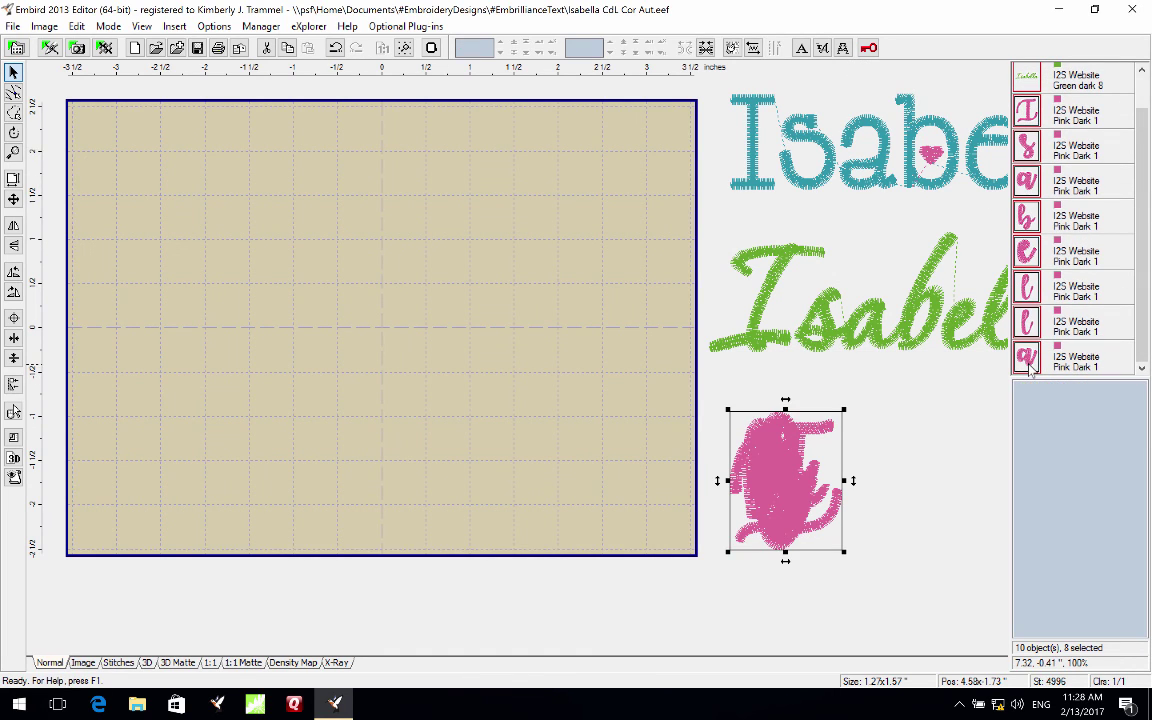
left_click_drag(783, 487, 436, 410)
left_click(527, 432)
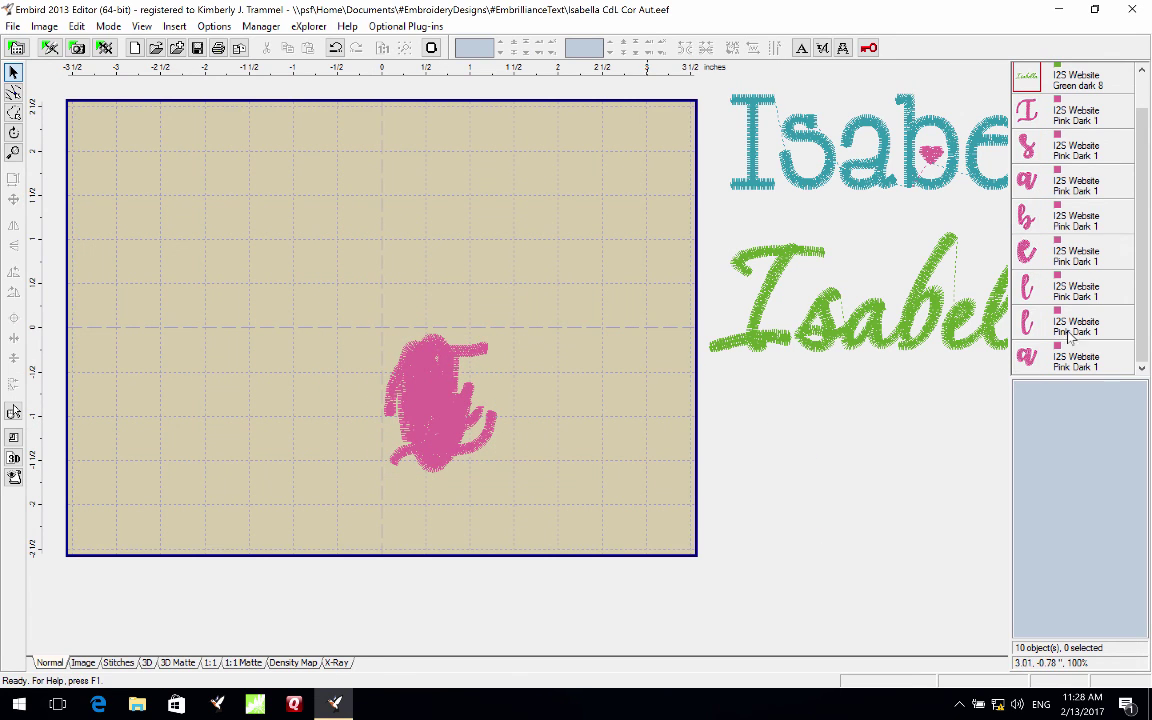
Rebuild the pink Isabella in one row, placing a, l, l, b, a, s, then capital I
left_click(1032, 365)
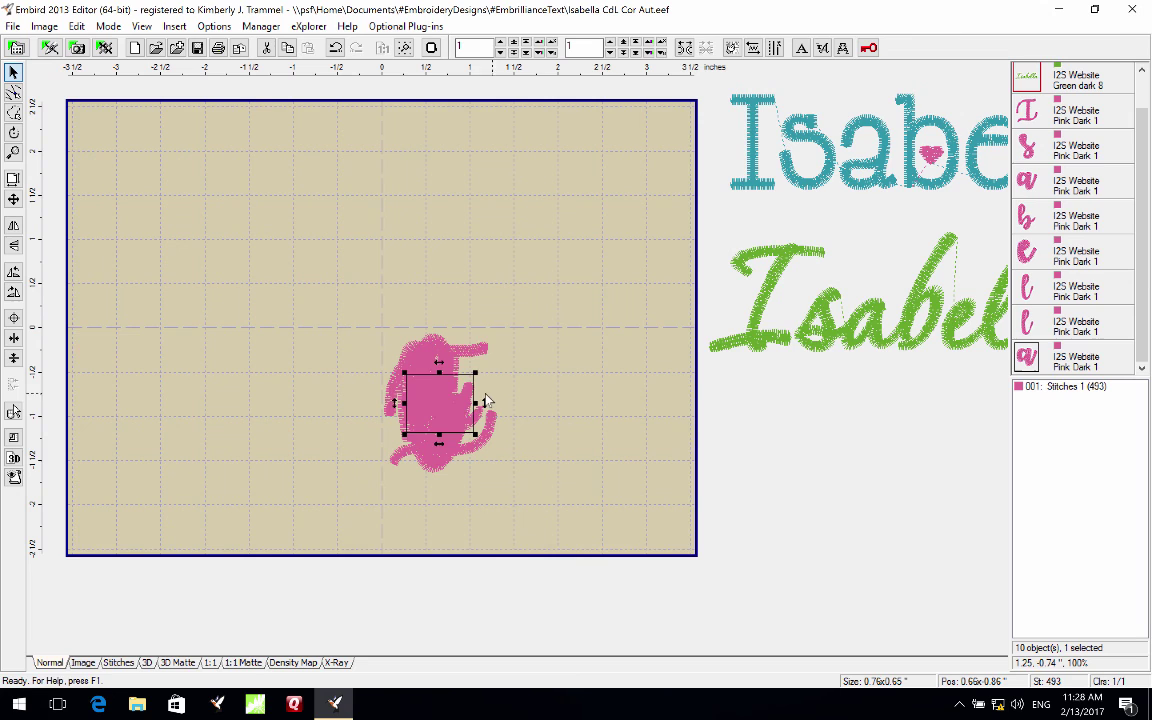
left_click_drag(447, 400, 596, 298)
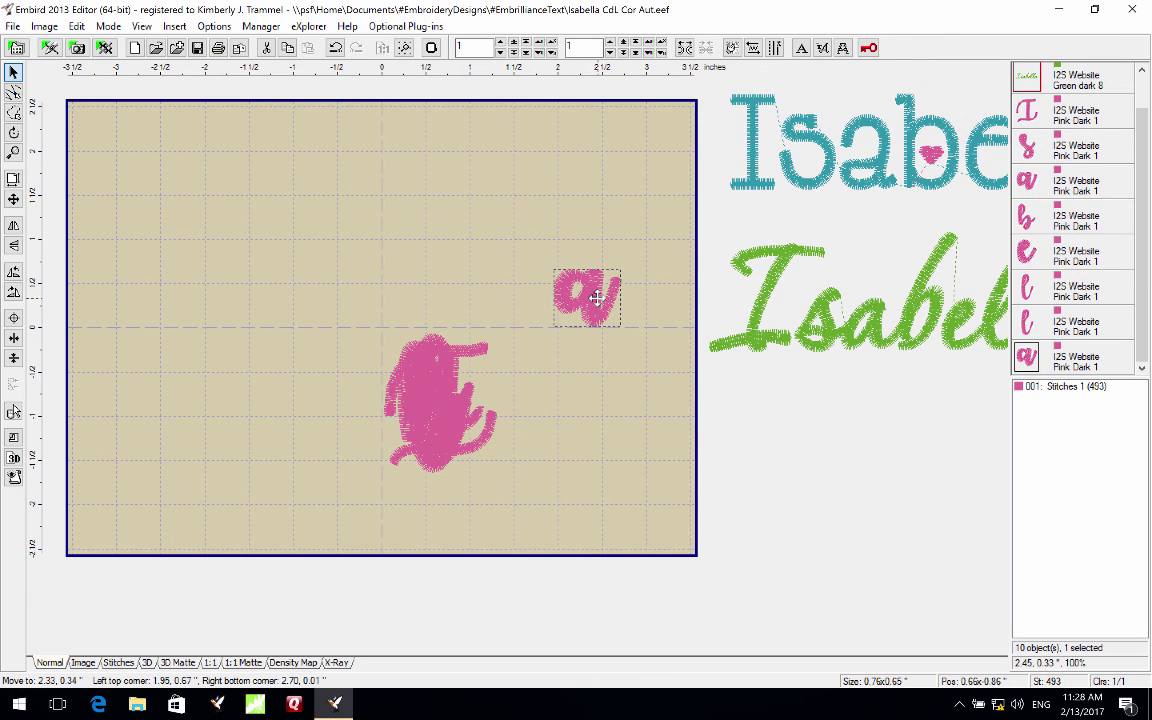
left_click_drag(450, 378, 506, 277)
left_click_drag(405, 385, 370, 319)
left_click_drag(433, 433, 319, 300)
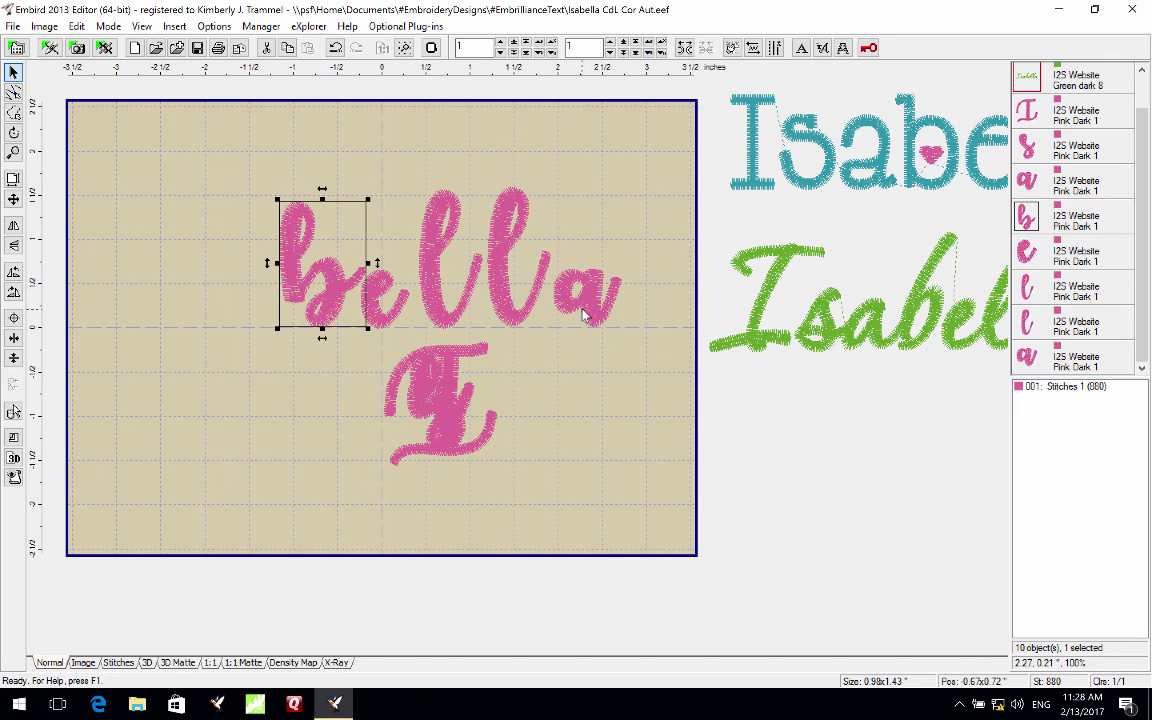
mouse_move(585, 315)
left_mouse_down()
mouse_move(568, 300)
mouse_move(560, 308)
mouse_move(580, 308)
left_mouse_up()
left_click_drag(430, 370, 258, 296)
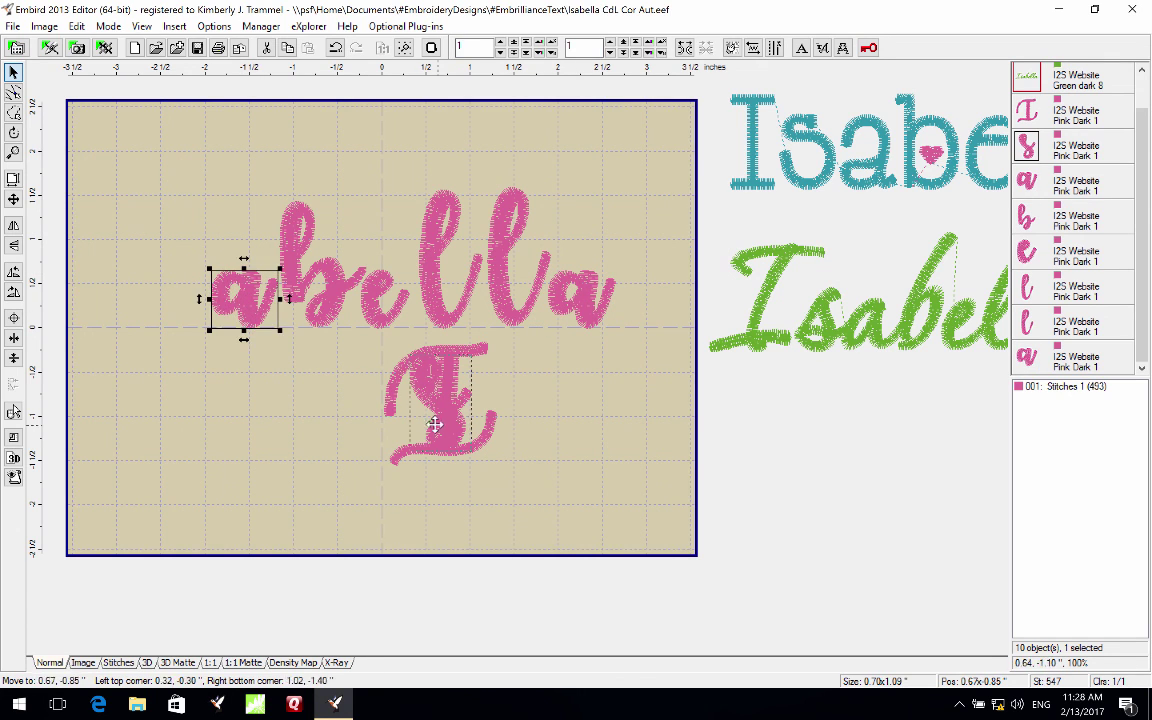
left_click_drag(437, 424, 176, 301)
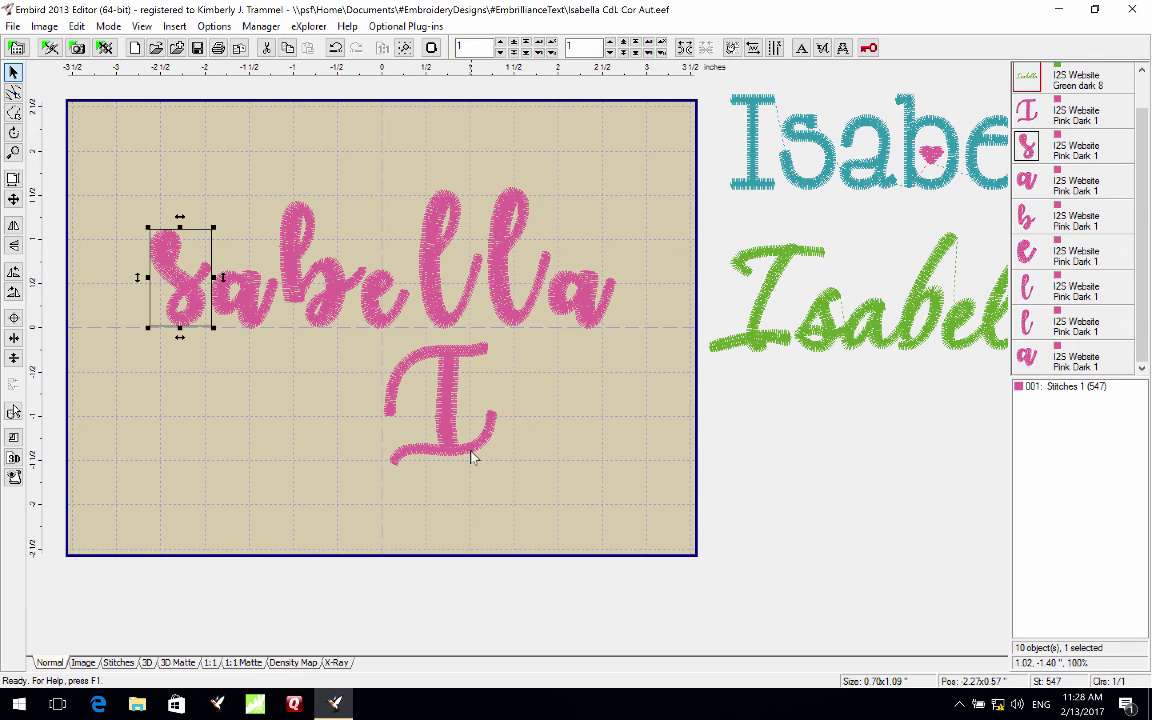
left_click_drag(470, 455, 121, 318)
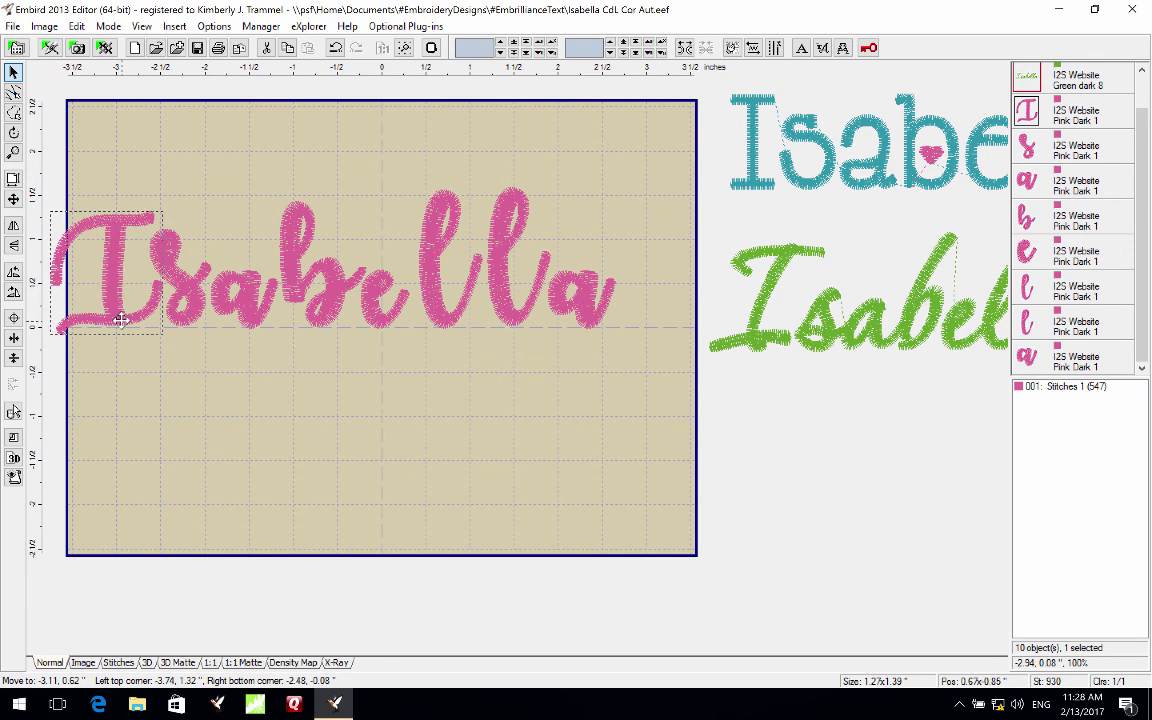
left_click_drag(120, 318, 121, 314)
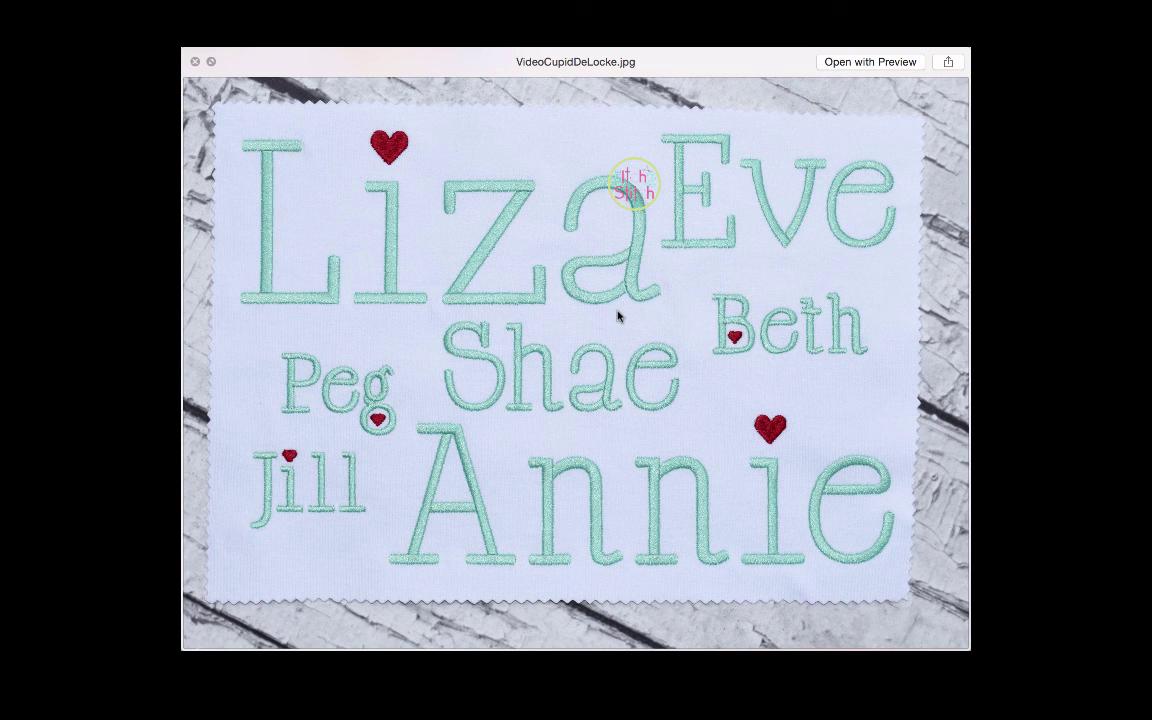
Show the Cupid DeLocke baseline photo, then move on to VideoAutumn.jpg
key("Down")
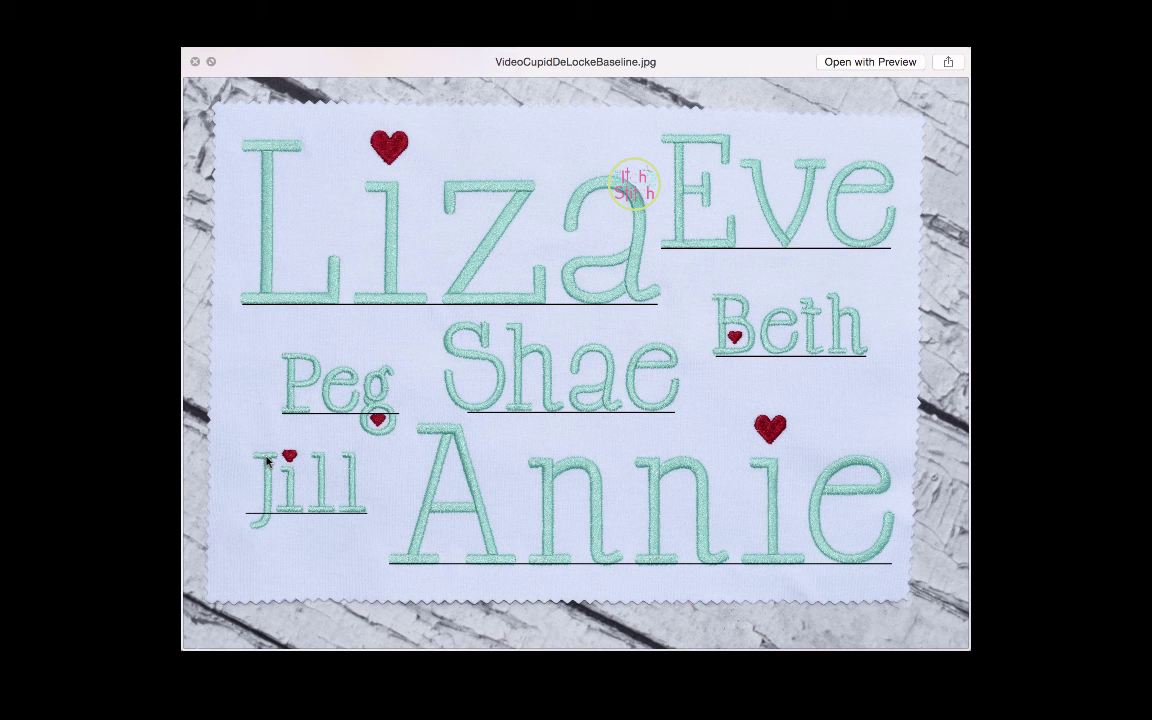
key("Left")
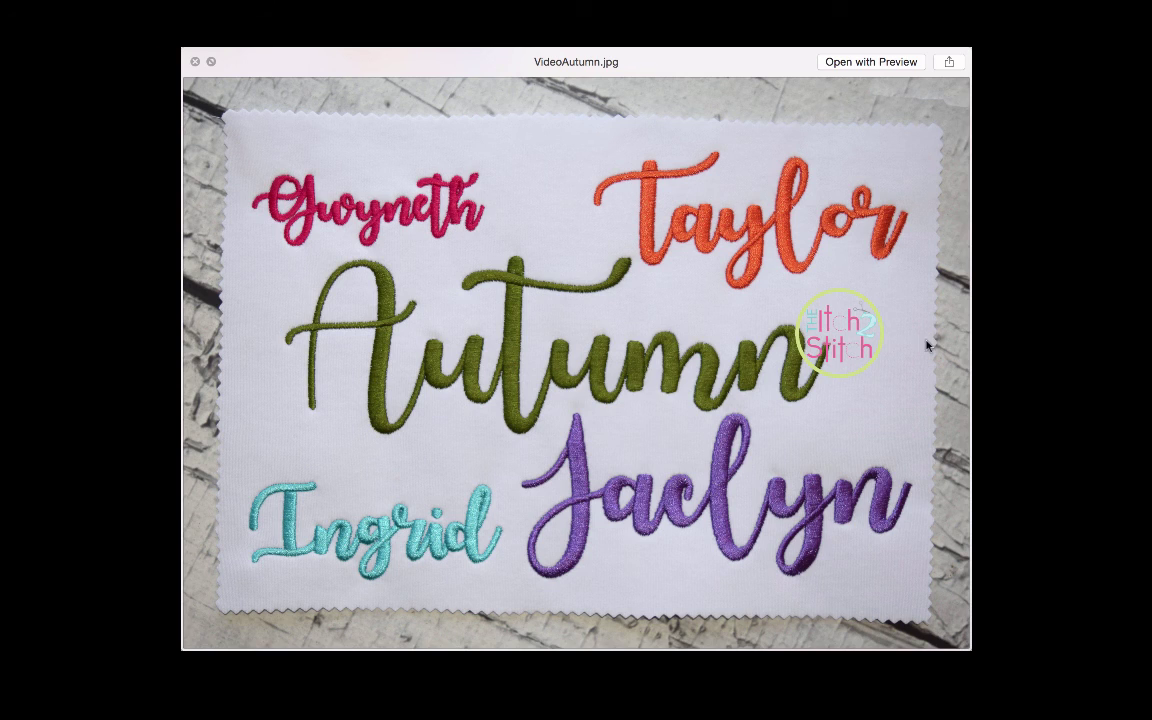
Show VideoAutumnBaseline.jpg, then switch back to the Embird Isabella designs
key("Right")
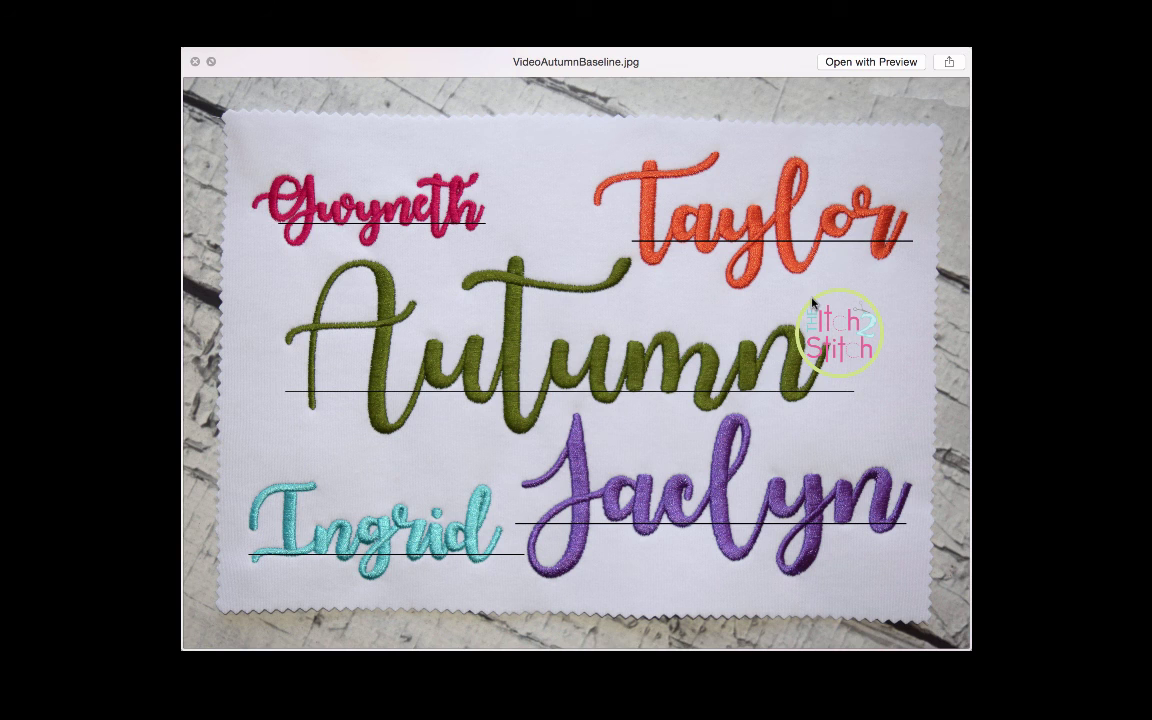
key("ctrl+Right")
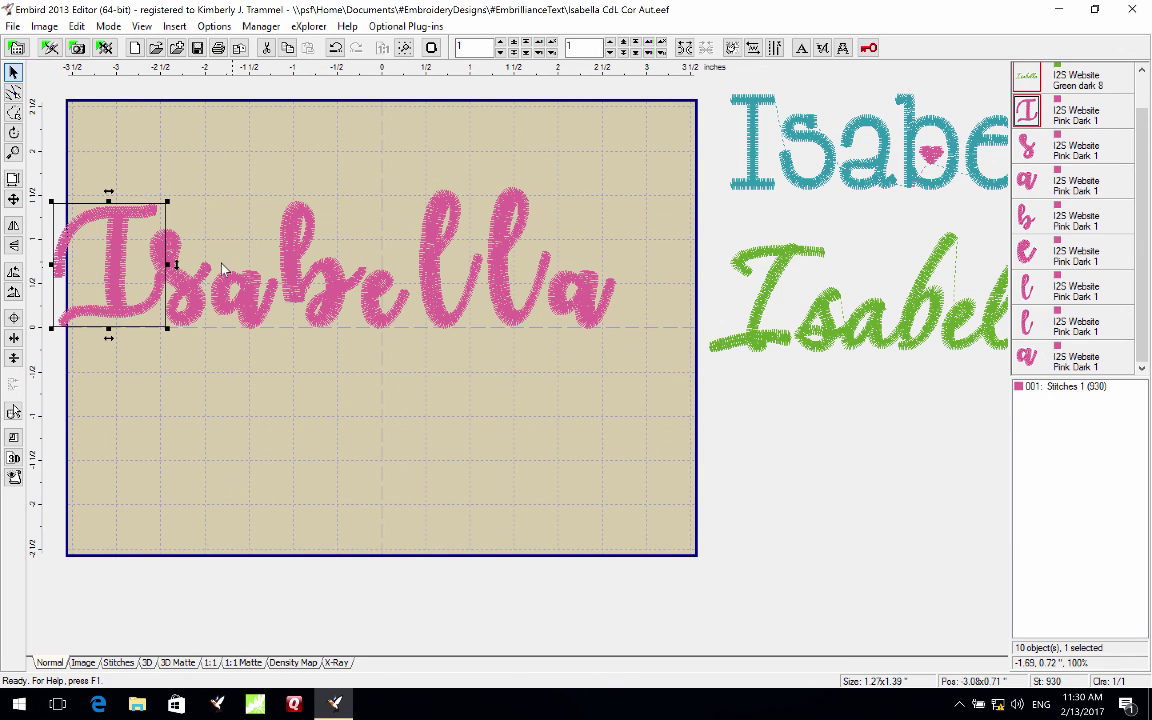
Move each pink letter (a, l, l, e, b, a, s, I) lower and snug together
left_click_drag(580, 330, 596, 362)
left_click_drag(514, 325, 535, 391)
left_click_drag(434, 325, 477, 389)
left_click_drag(391, 325, 439, 358)
left_click_drag(328, 298, 387, 360)
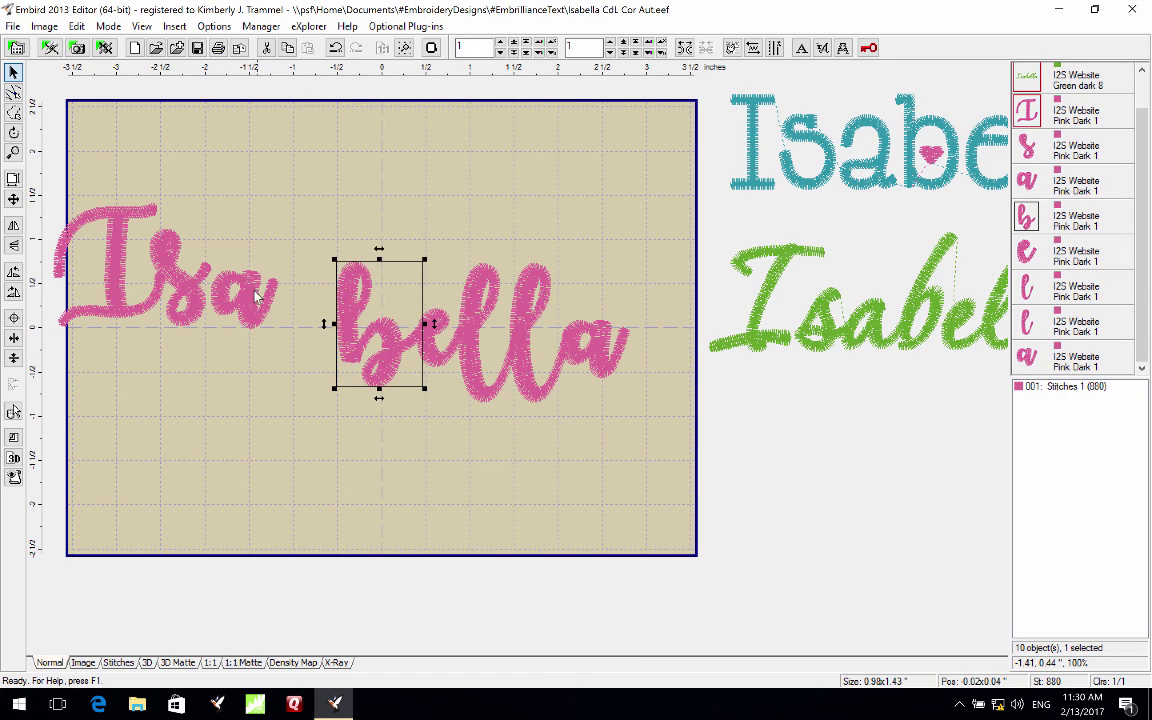
left_click_drag(253, 294, 319, 349)
left_click_drag(185, 278, 257, 345)
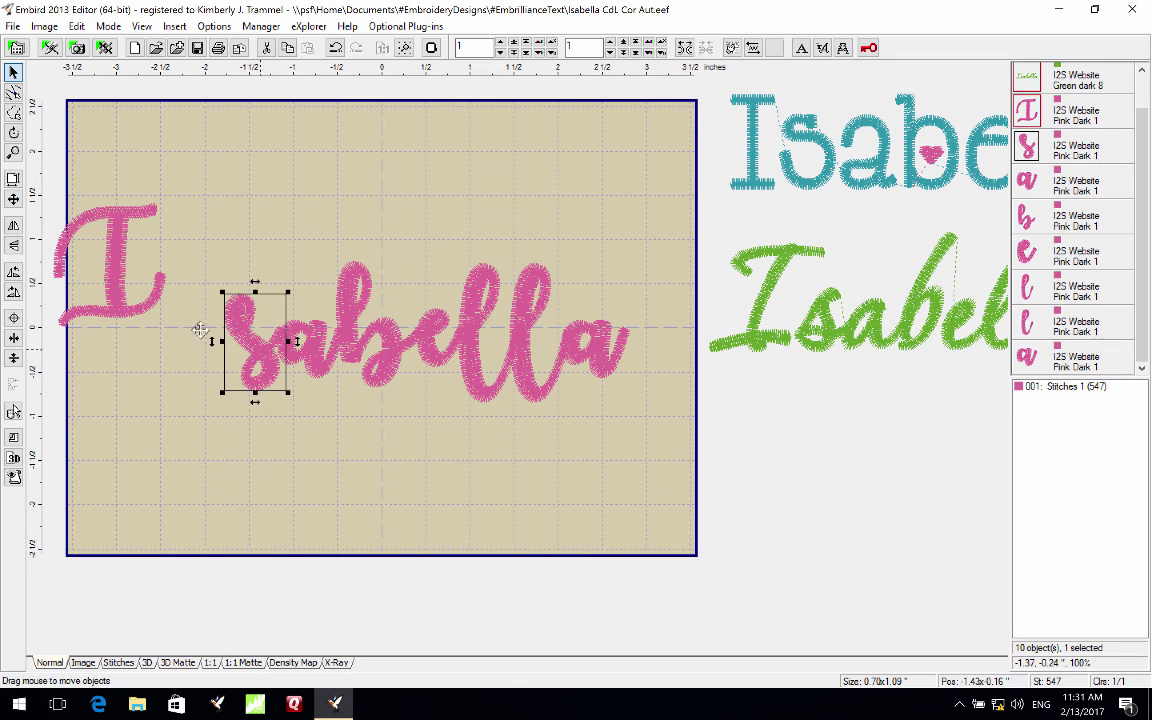
left_click_drag(155, 311, 228, 352)
Select all the pink Isabella letters and join them into one object
left_click(120, 210)
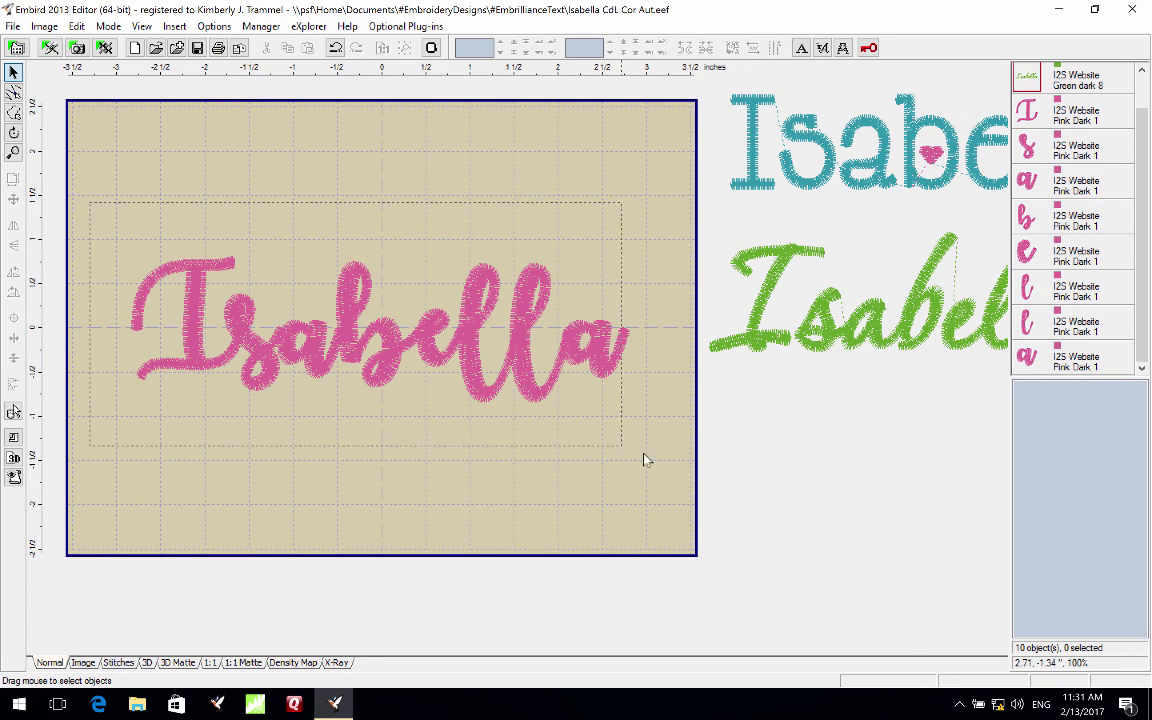
left_click_drag(645, 460, 653, 458)
left_click(705, 48)
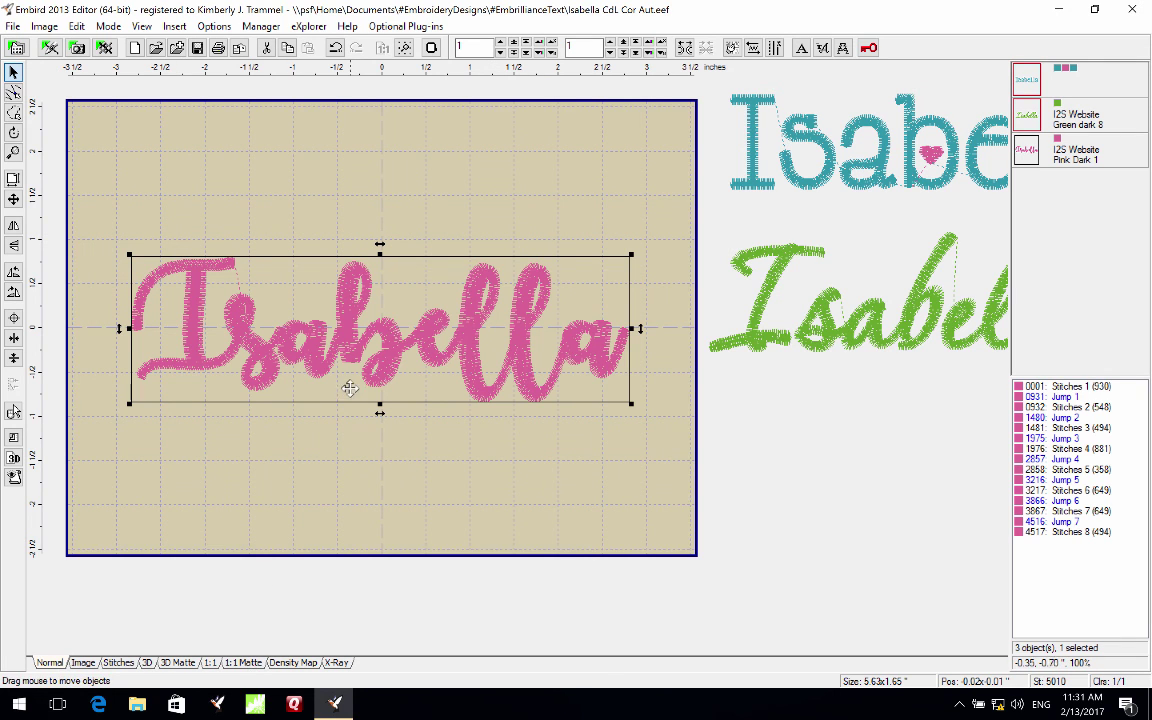
Stack teal, green and pink Isabella on the hoop and show the 1:1 Matte realistic preview
left_click_drag(373, 370, 378, 500)
left_click(724, 316)
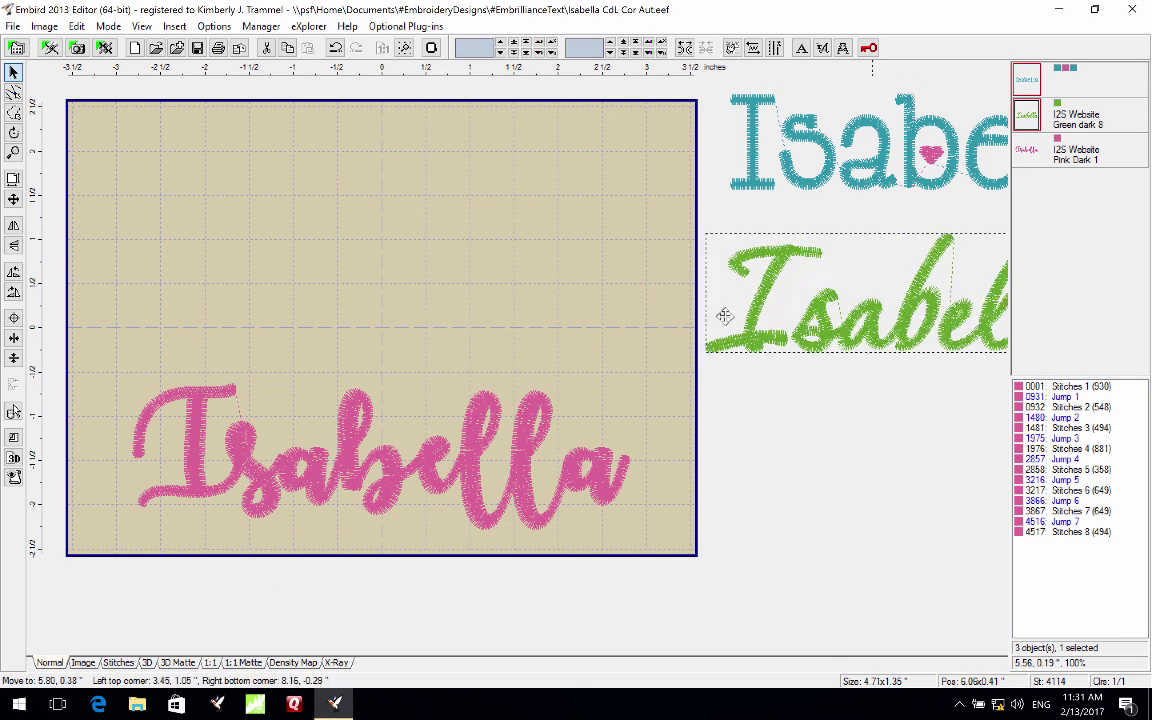
left_click_drag(724, 316, 210, 334)
left_click_drag(875, 172, 323, 207)
left_click(243, 662)
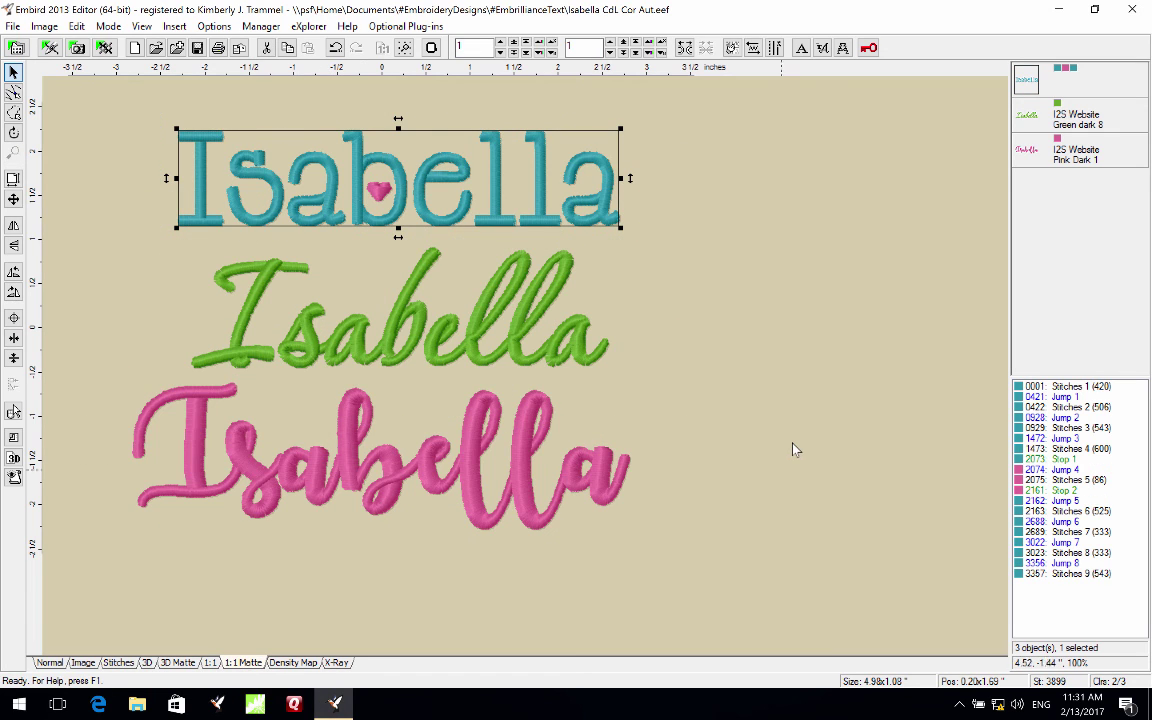
left_click(793, 449)
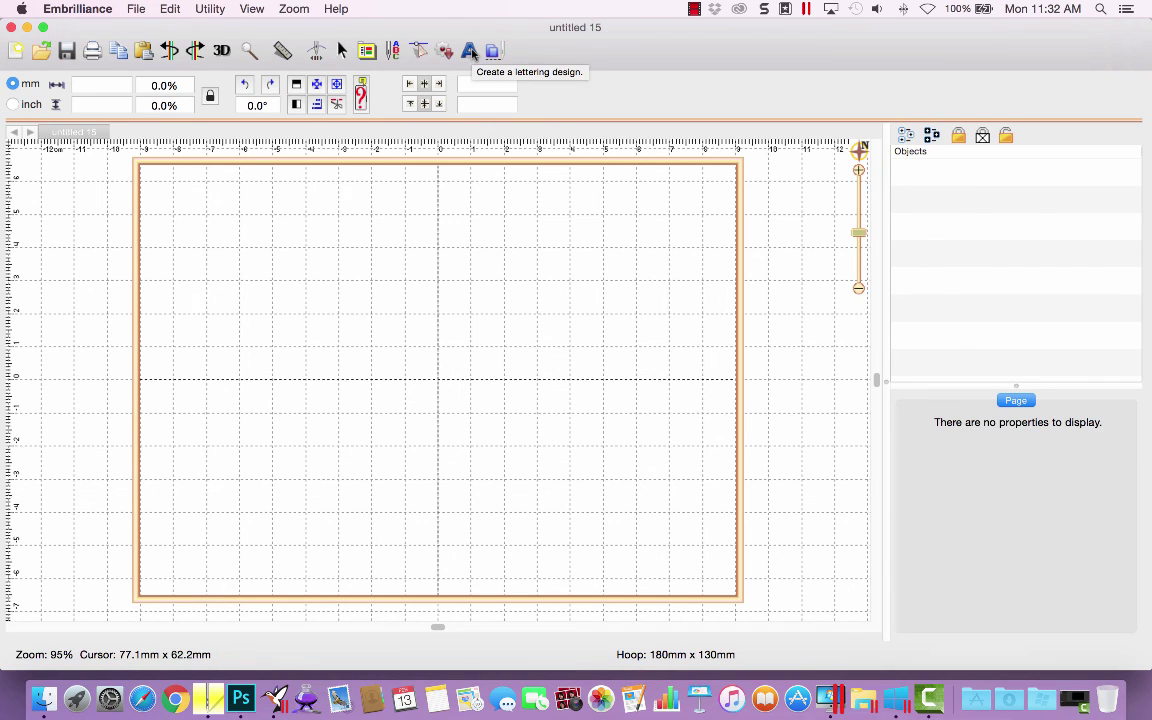
Add 'Isabella' lettering and set it in the I2SCupidDeLocke 1_0in font
left_click(470, 51)
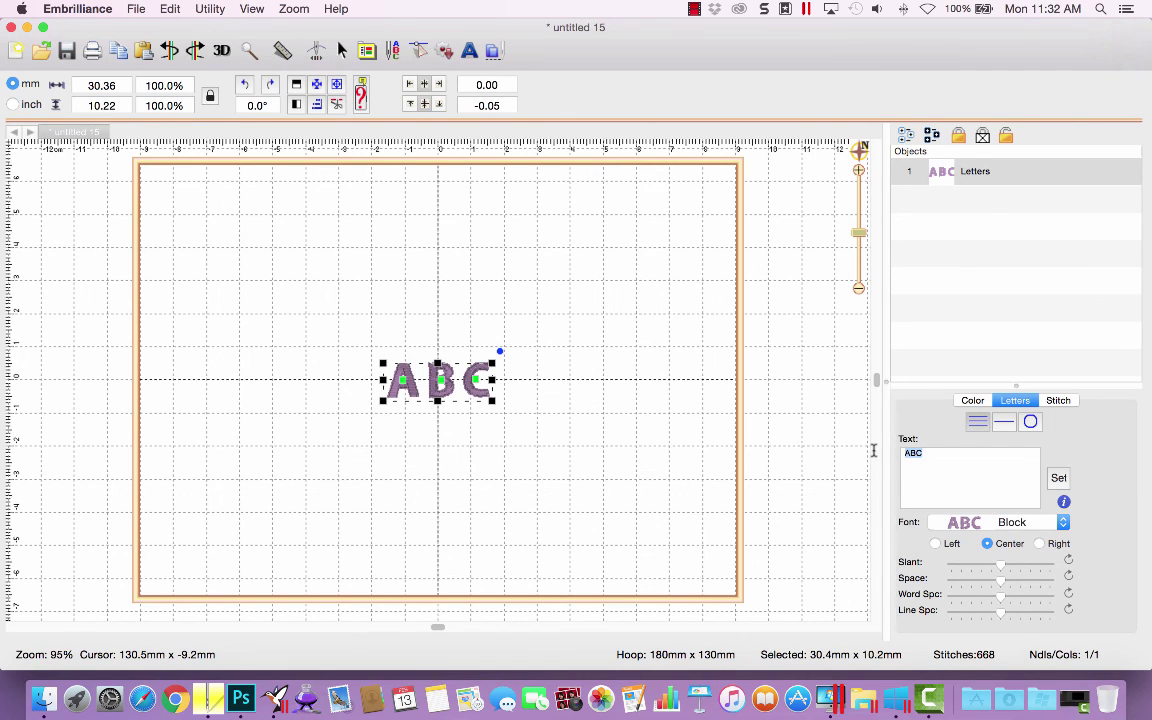
key("BackSpace")
left_click(1058, 478)
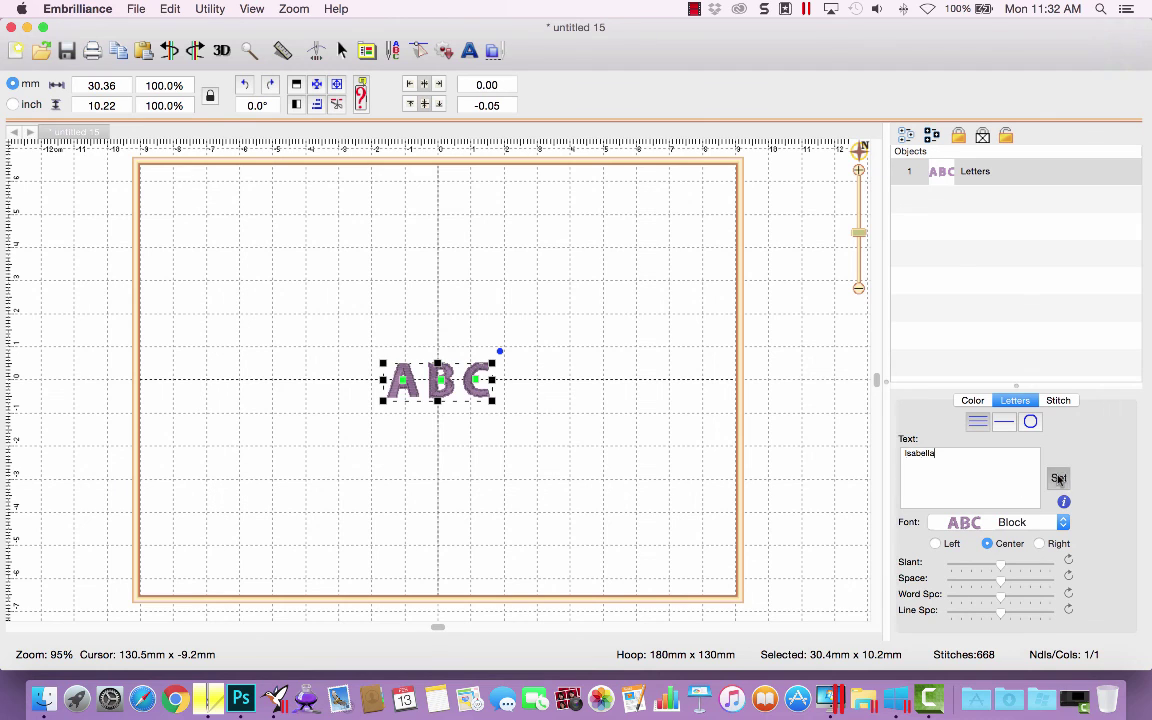
left_click(1006, 528)
type("i2scu")
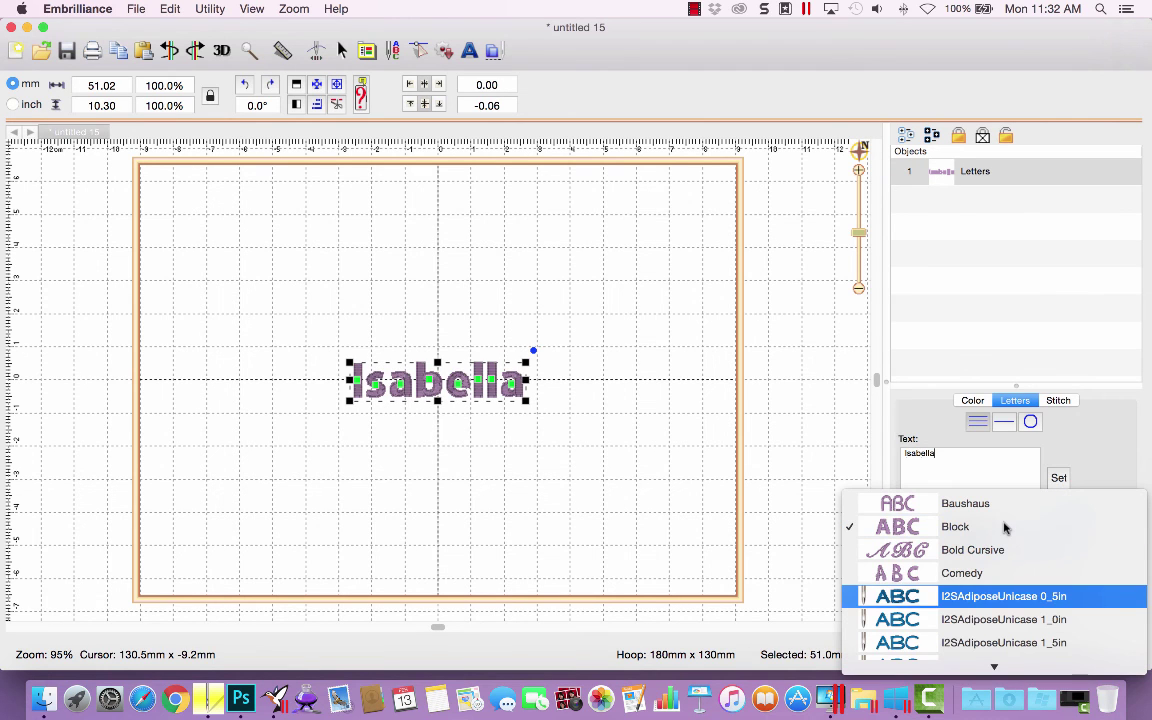
scroll(1005, 530, "down", 5)
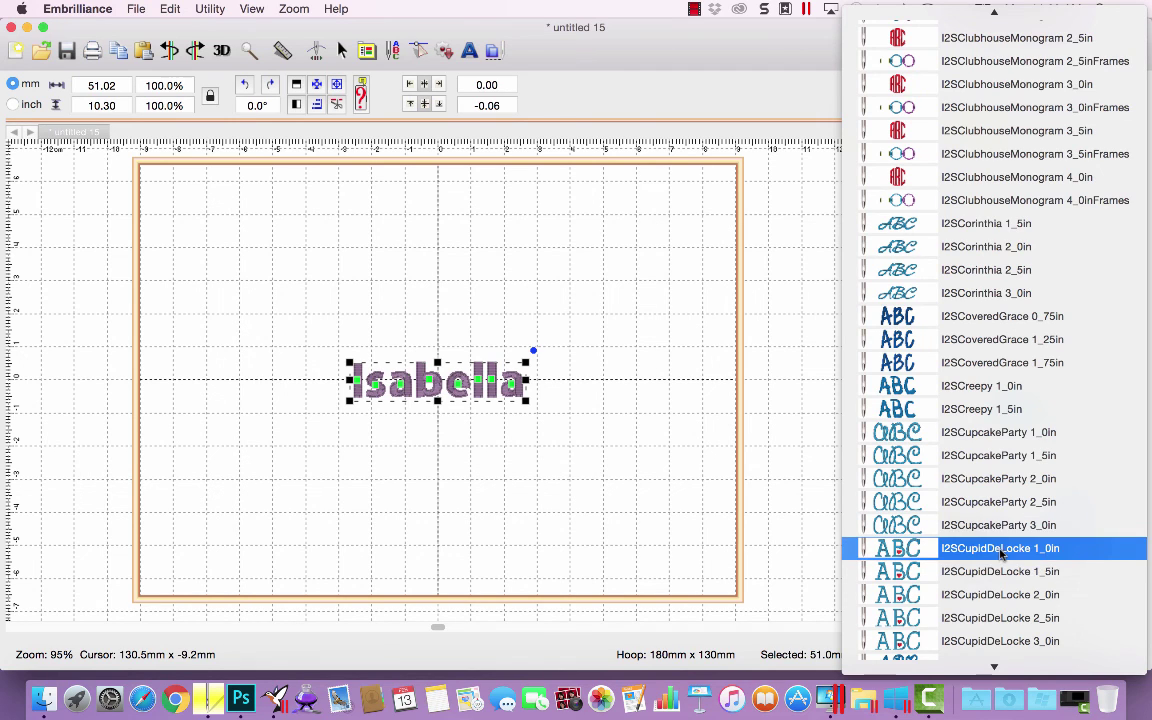
left_click(1000, 572)
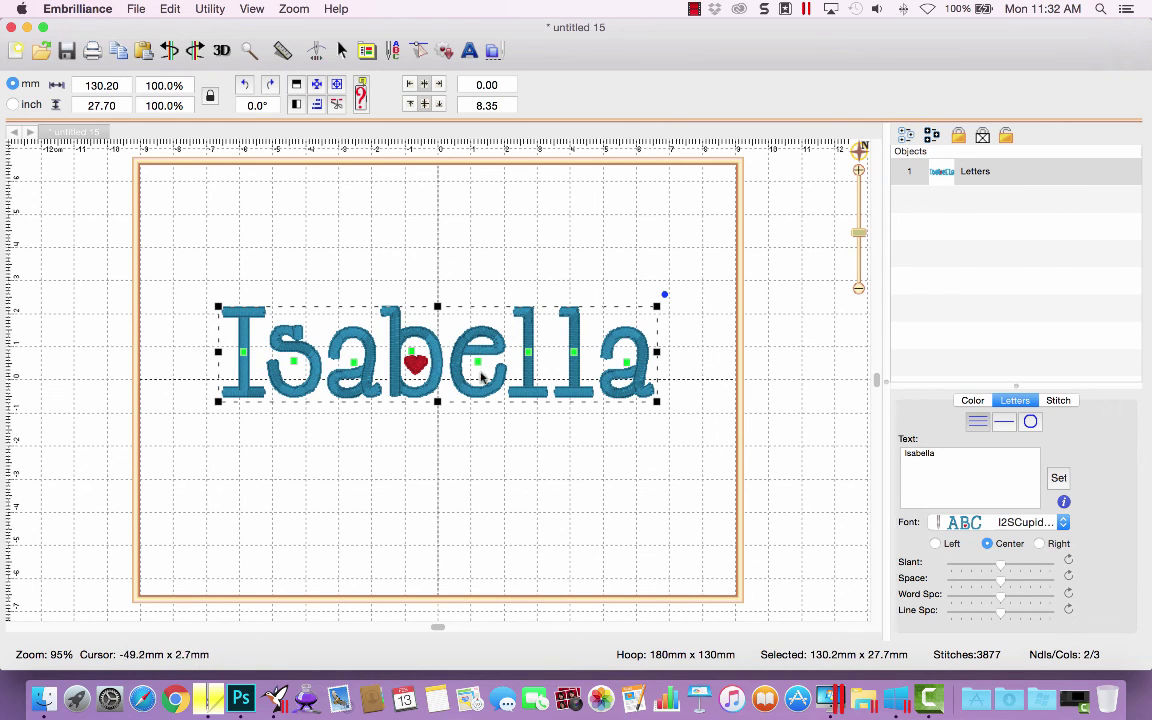
Switch the lettering to I2SCorinthia 1_5in, tighten letter spacing and nudge the a and bella
left_click(1010, 522)
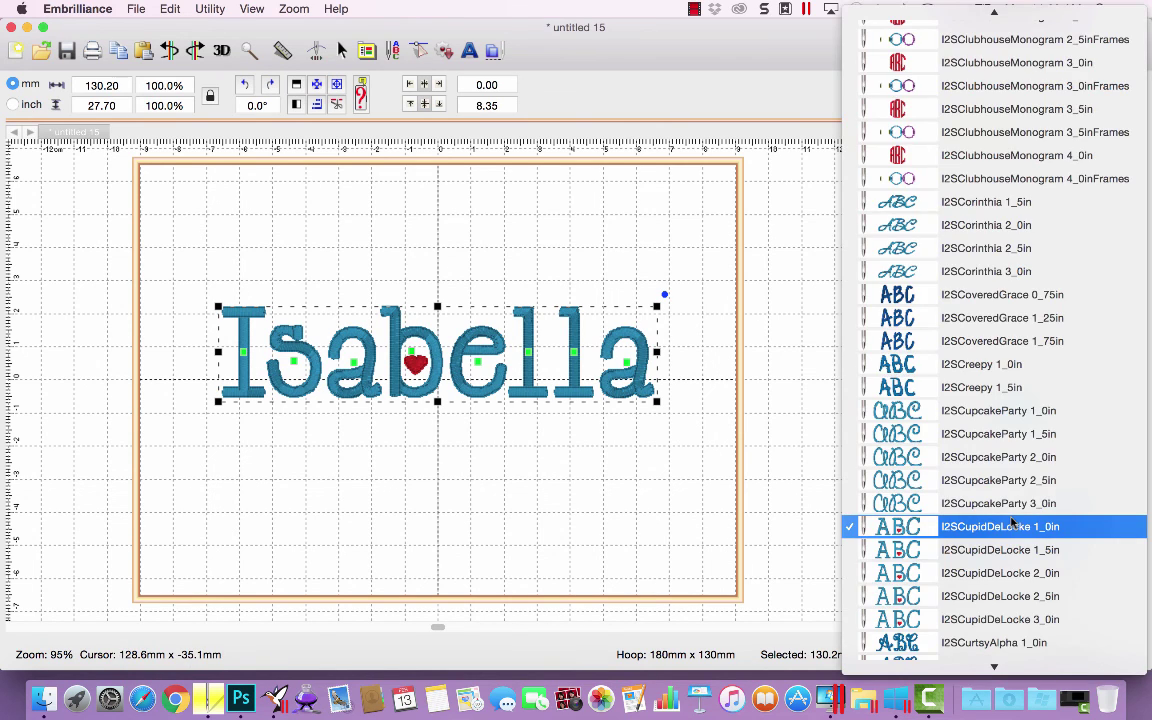
left_click(985, 201)
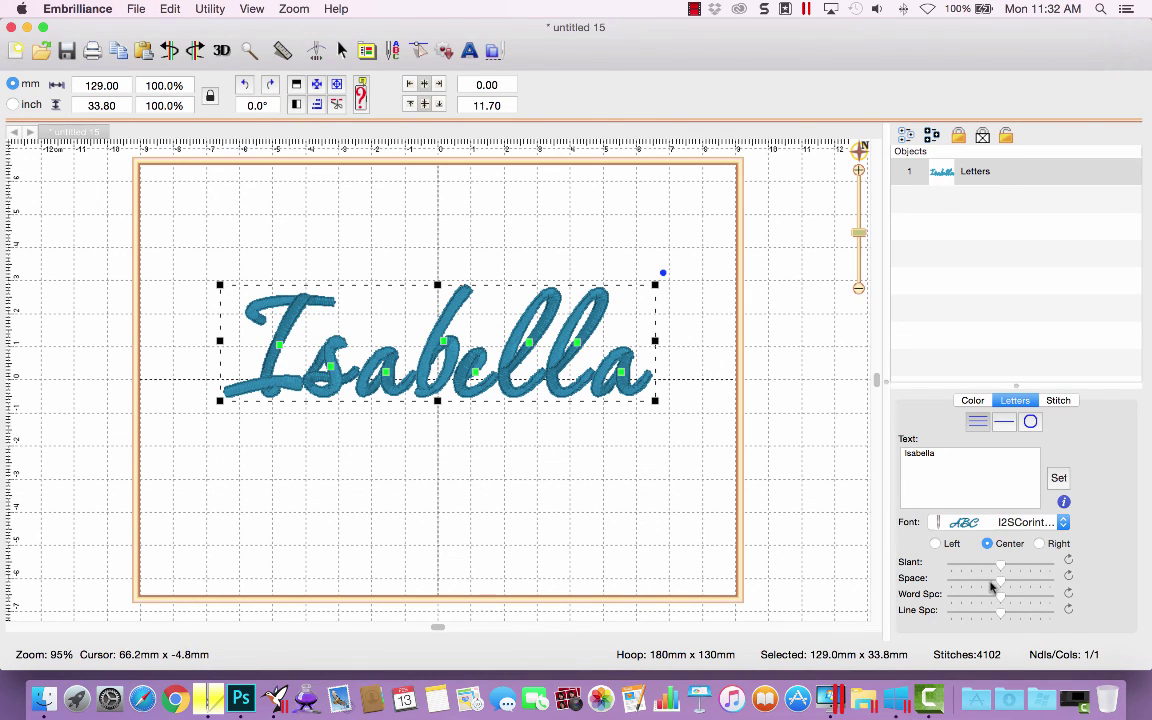
left_click_drag(1001, 585, 982, 587)
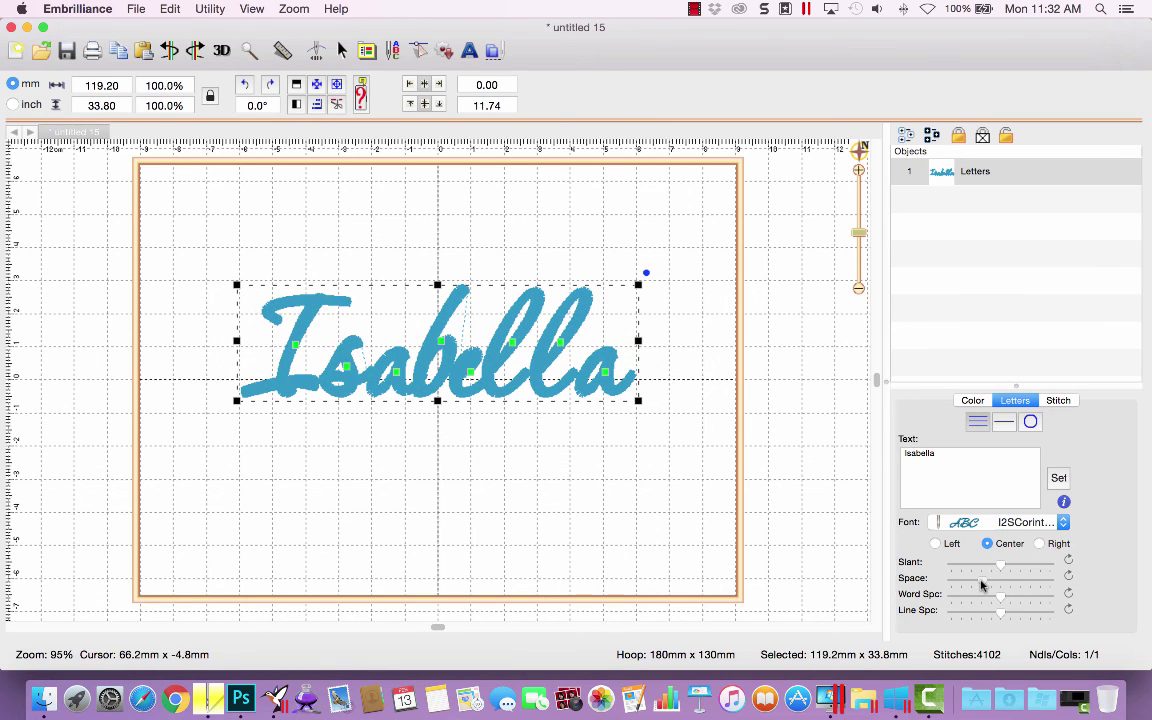
left_click(393, 380)
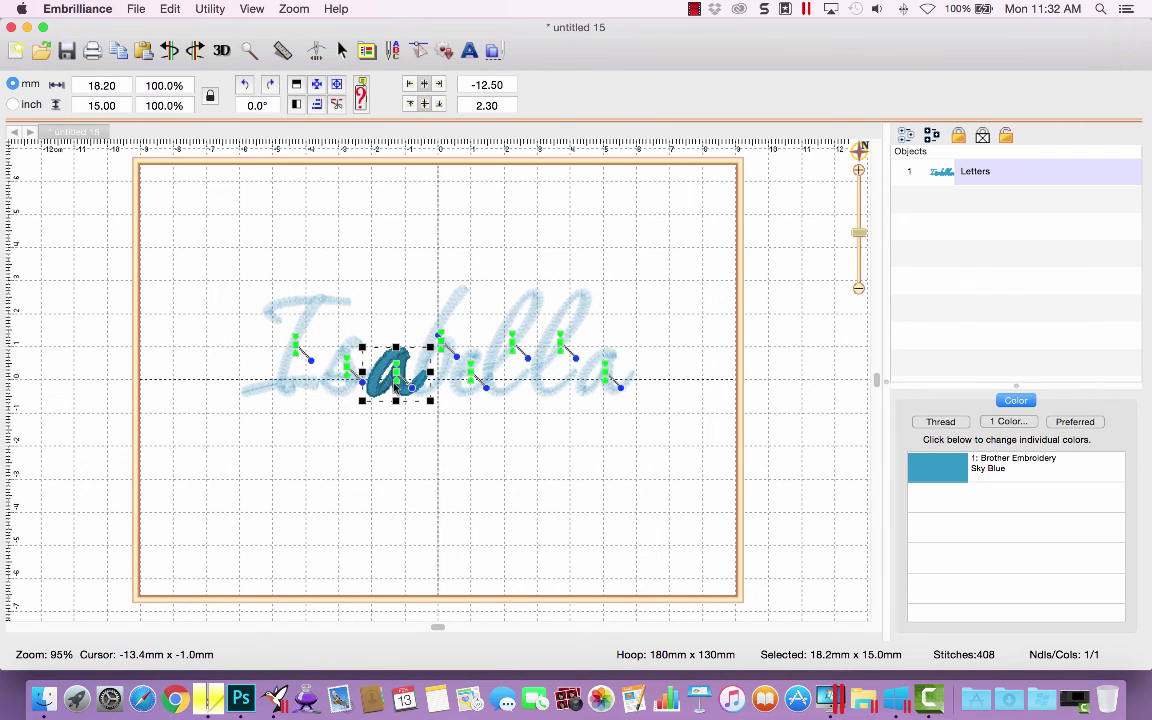
left_click_drag(395, 386, 393, 386)
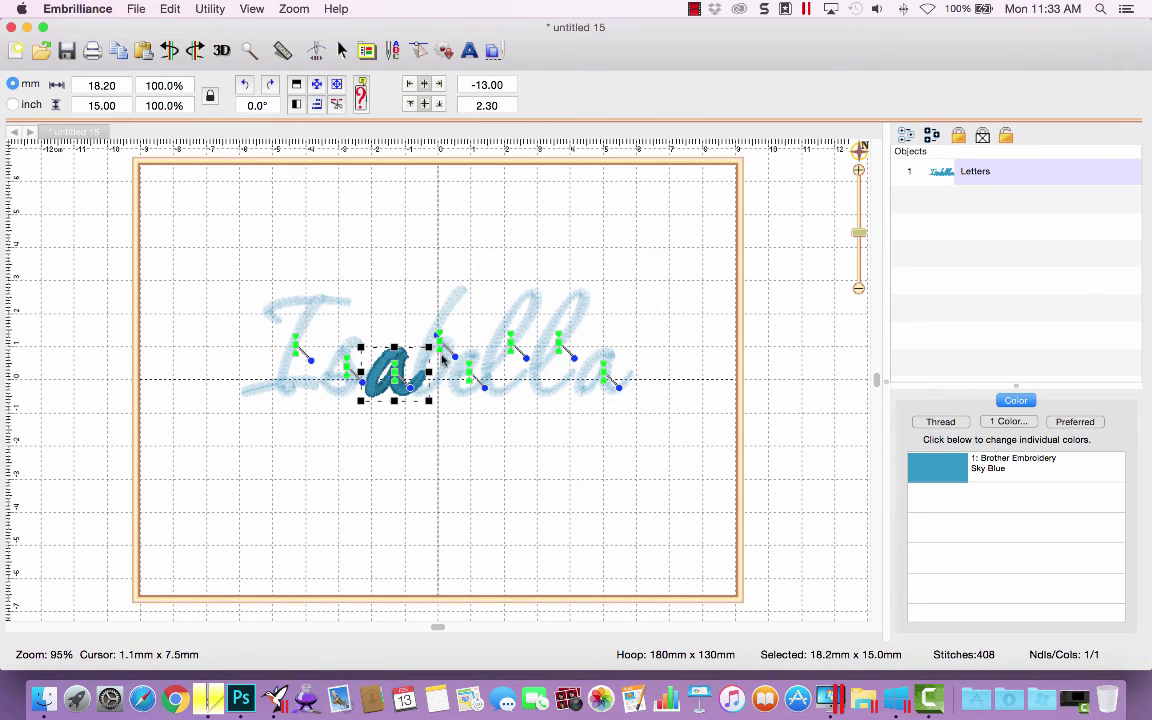
left_click_drag(440, 352, 443, 355)
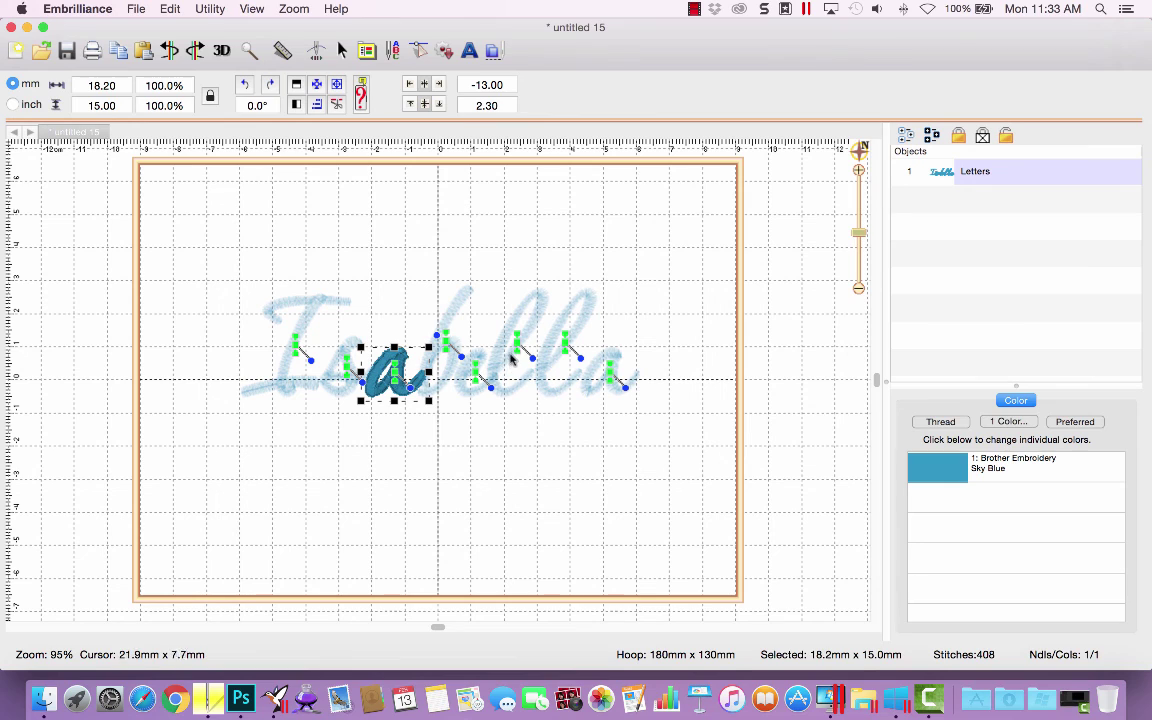
Inspect the letter a individually, then return to the full Isabella lettering
key("Escape")
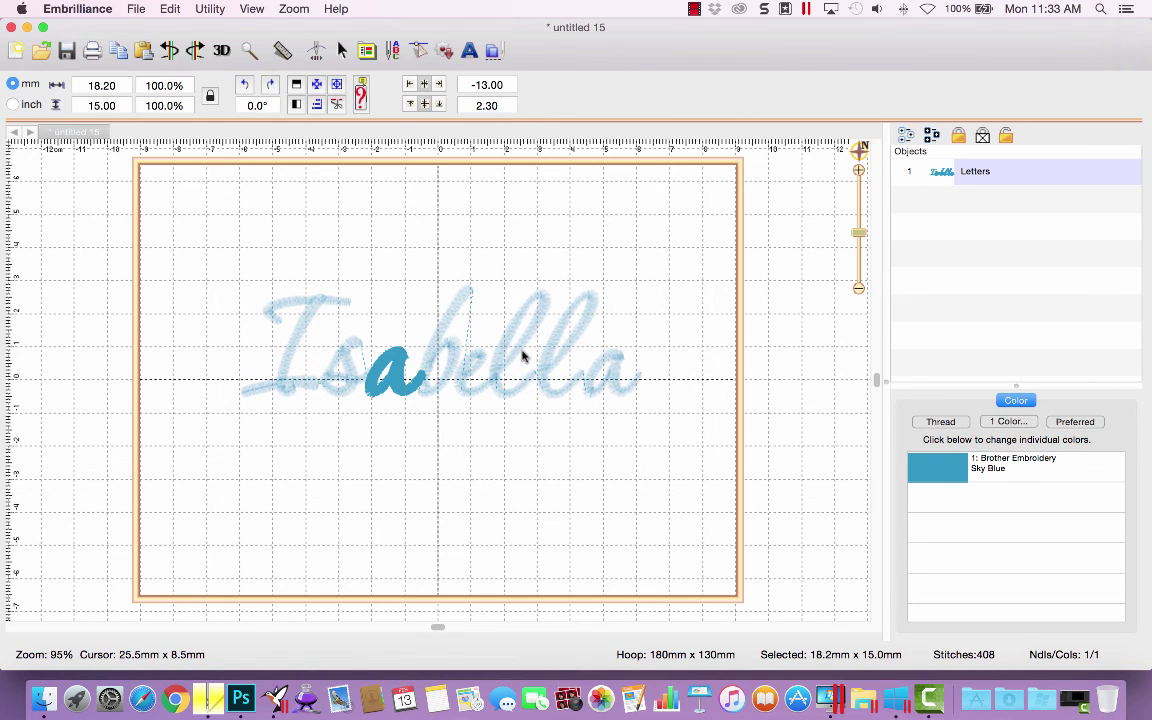
left_click(522, 355)
key("Escape")
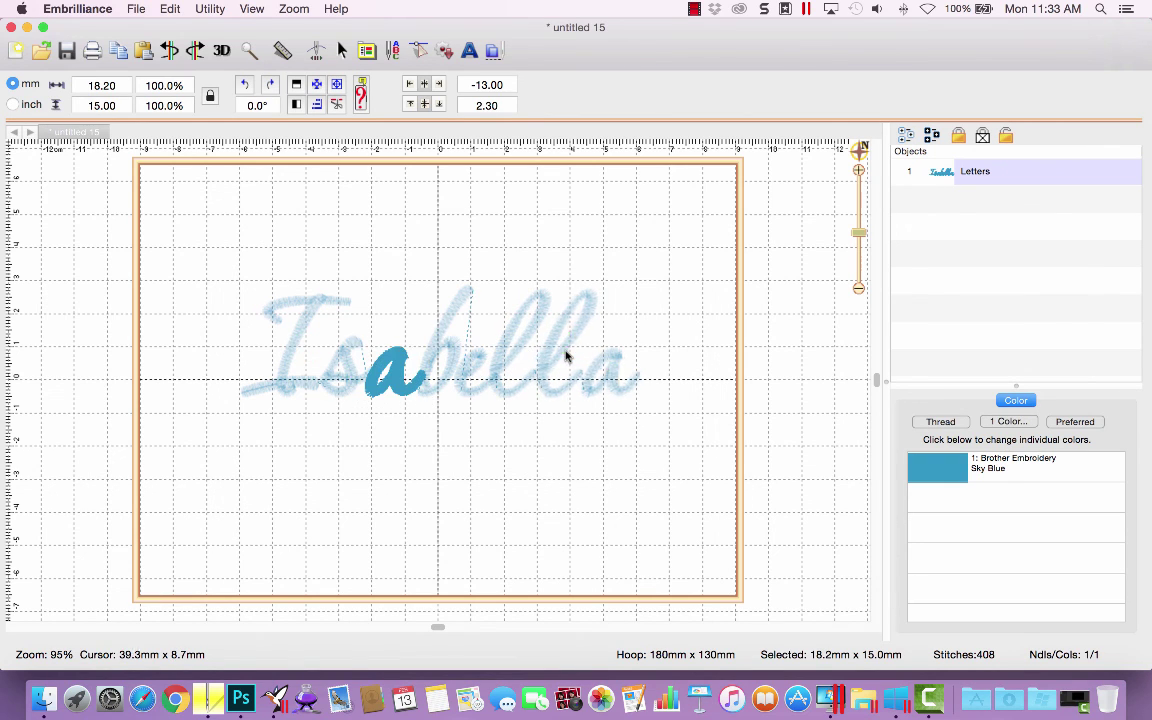
left_click(565, 355)
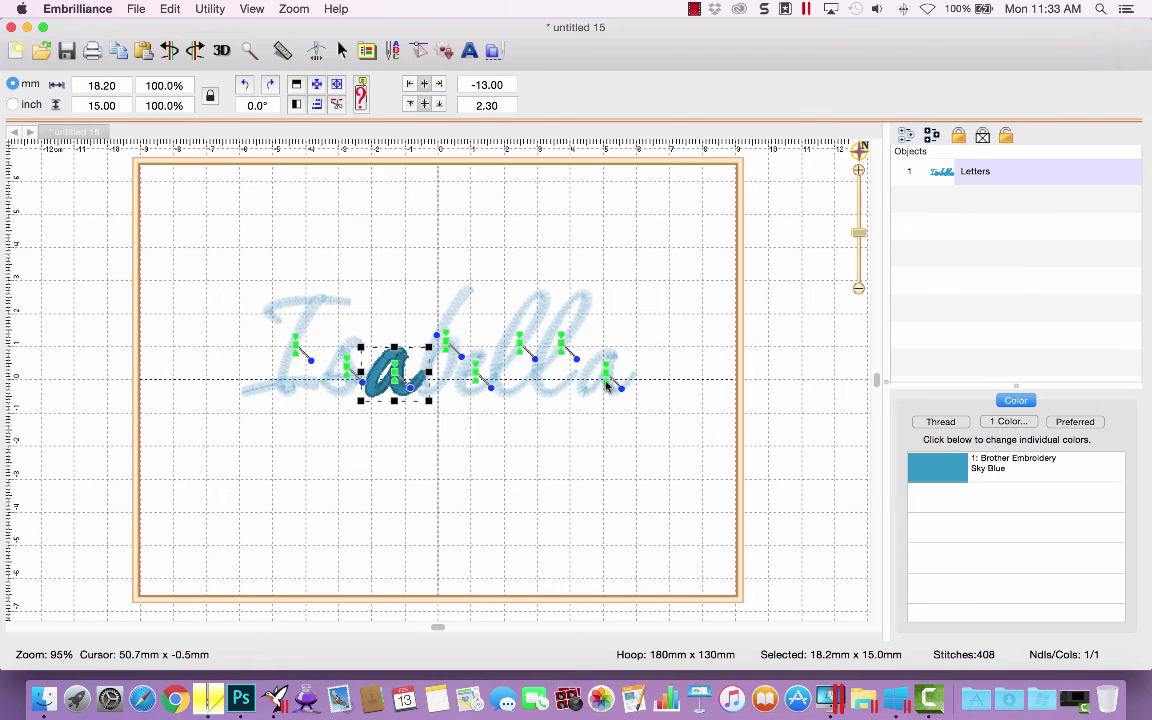
key("Escape")
left_click(599, 481)
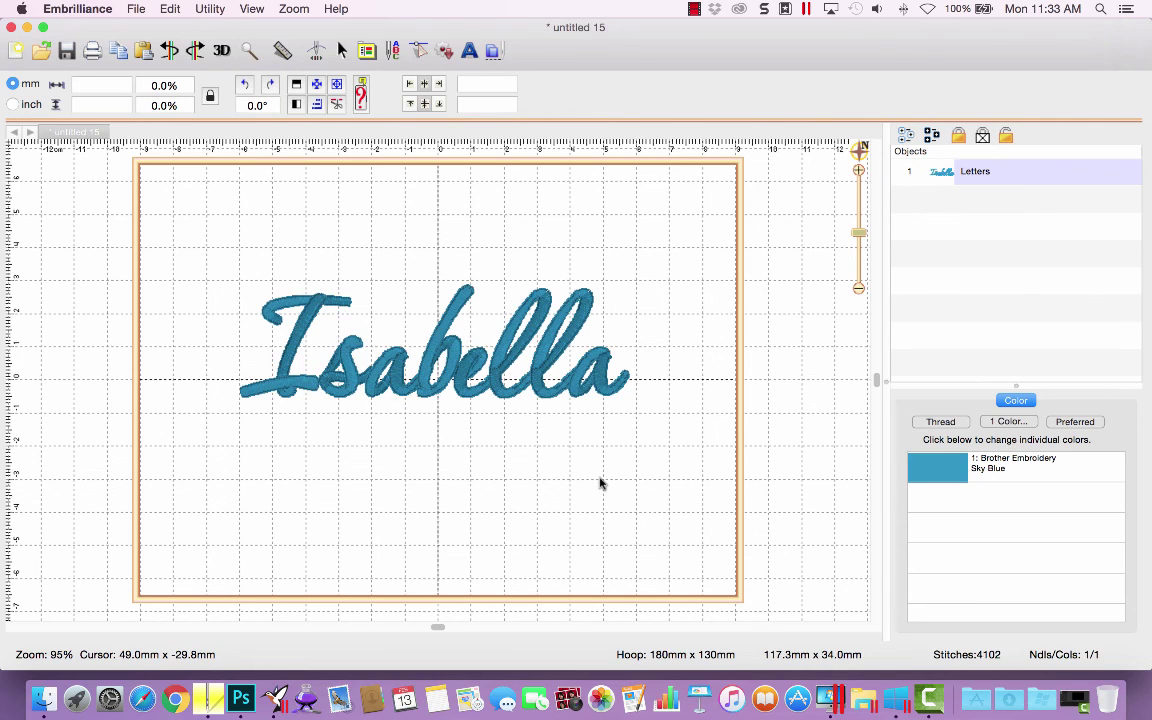
Switch Isabella to the I2SAutumn 1_5in font, reset its spacing, then tighten the letters
left_click(940, 171)
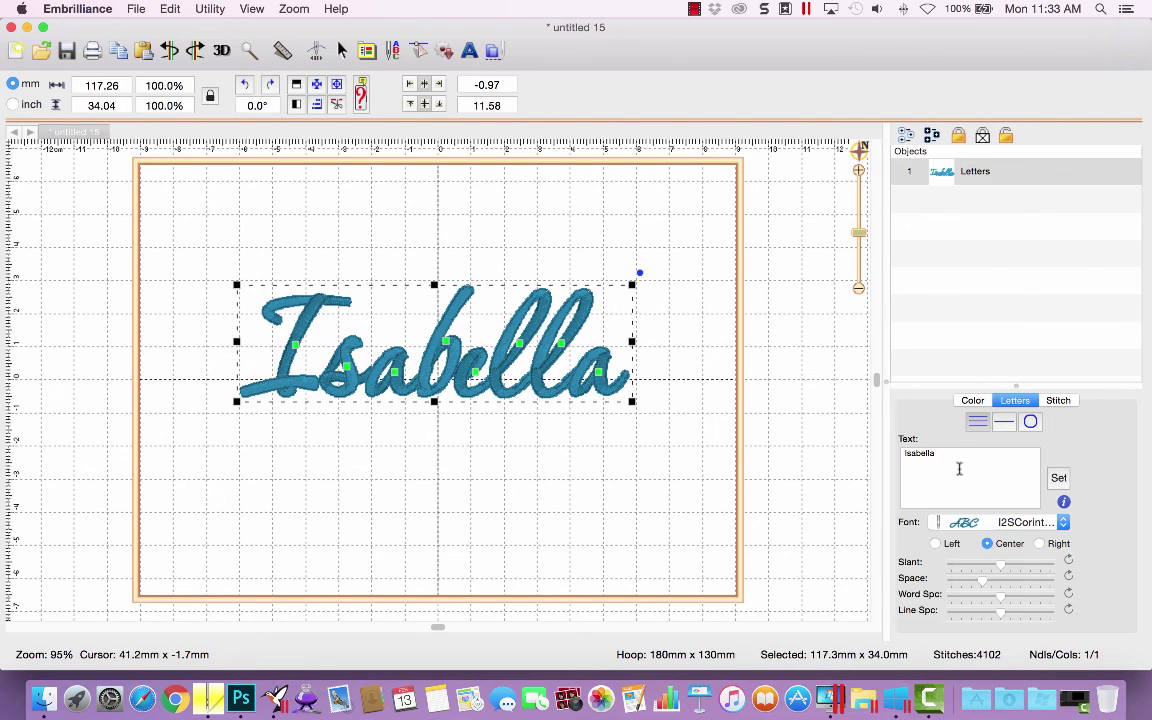
left_click(945, 566)
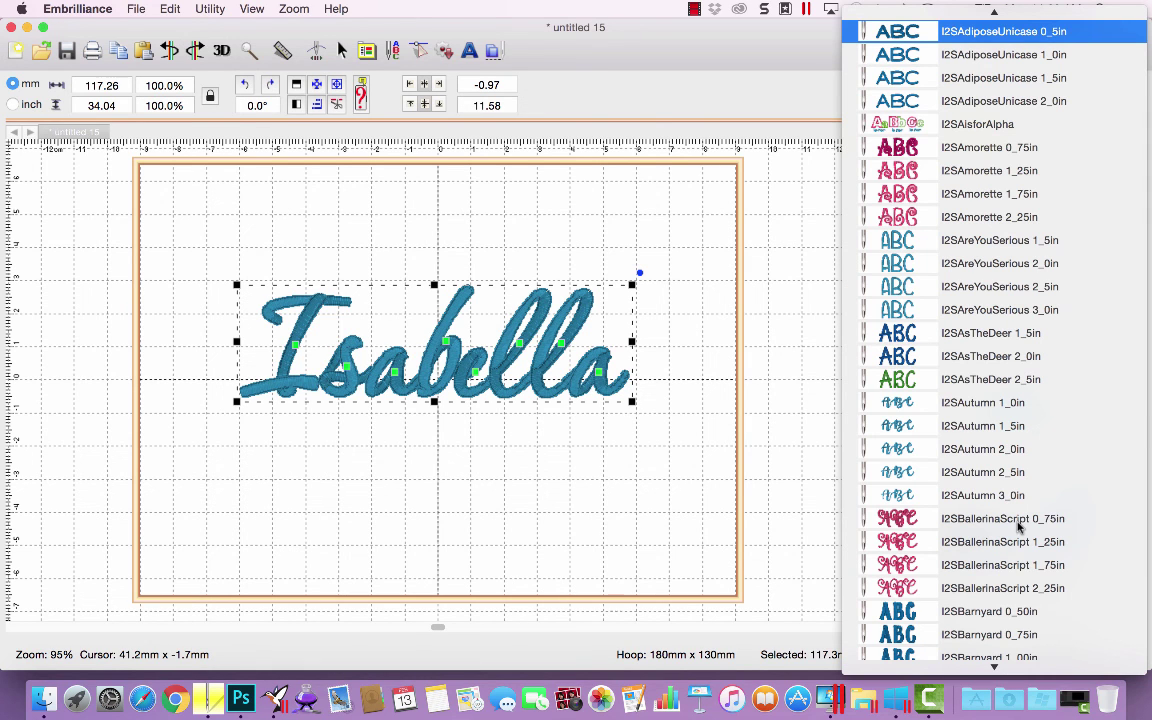
type("I2SAu")
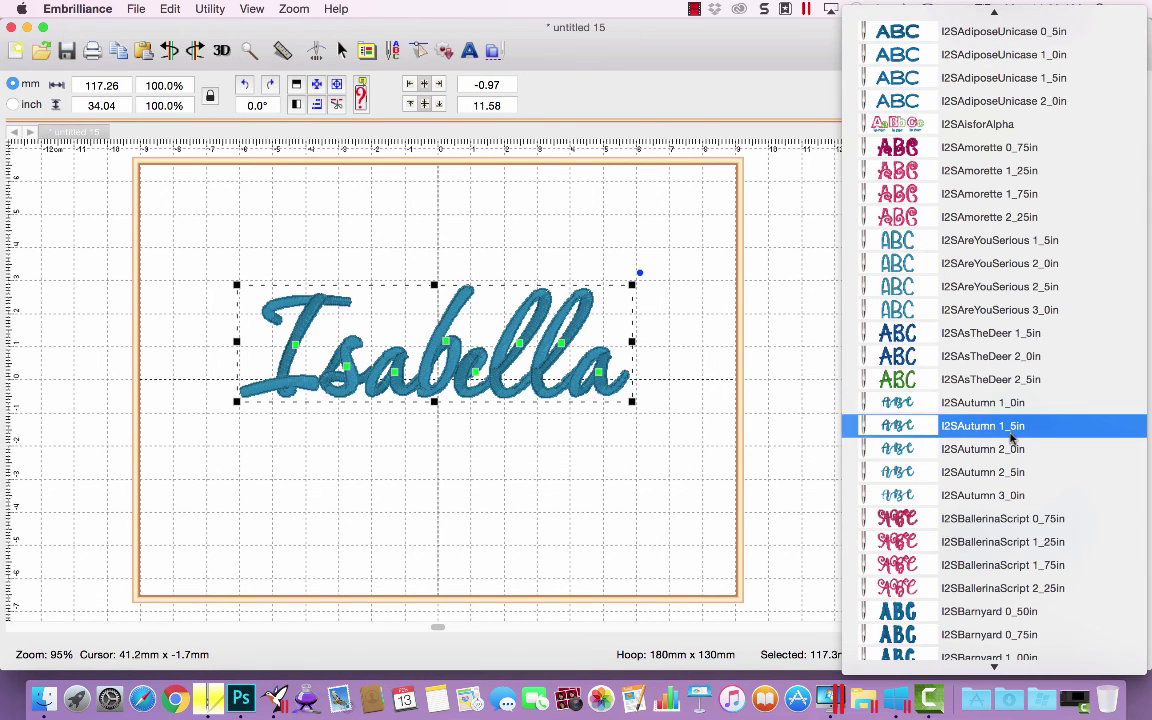
left_click(1008, 426)
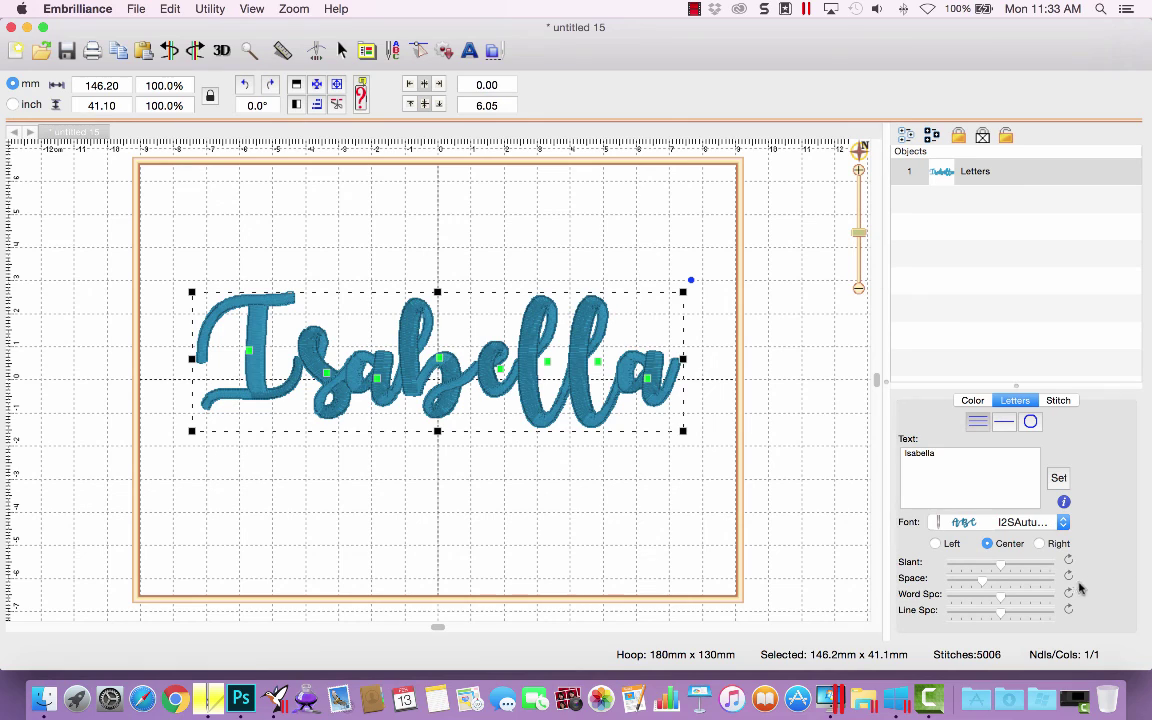
left_click(1068, 576)
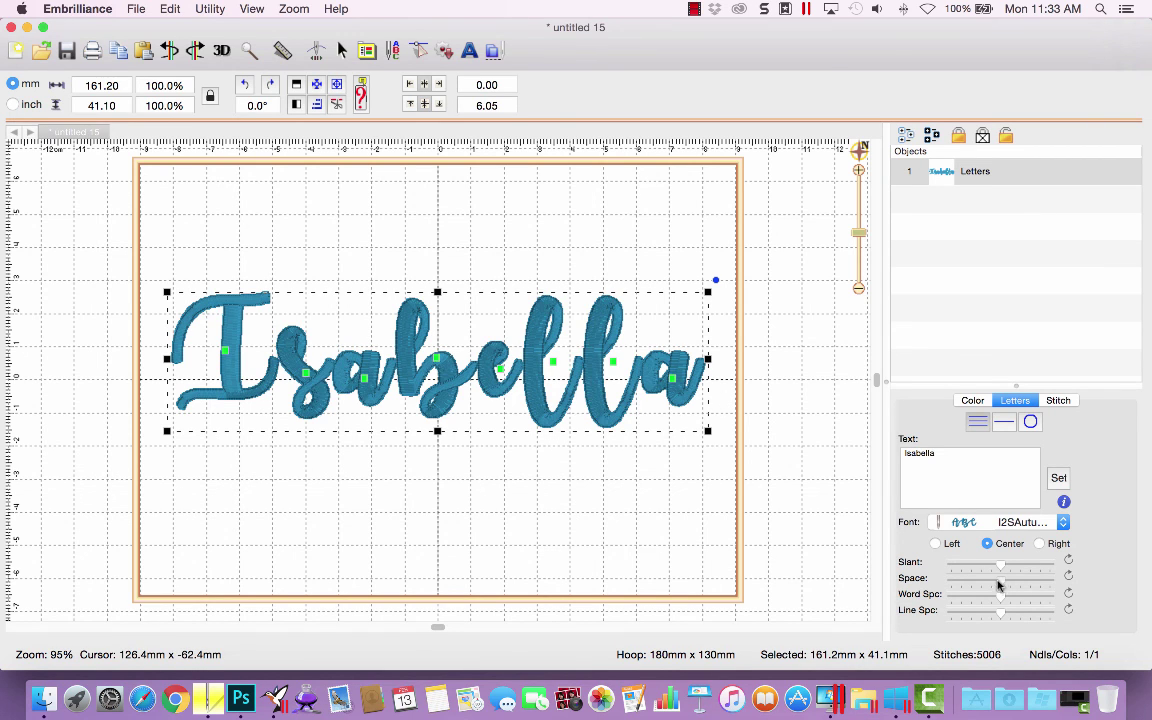
left_click_drag(998, 585, 987, 587)
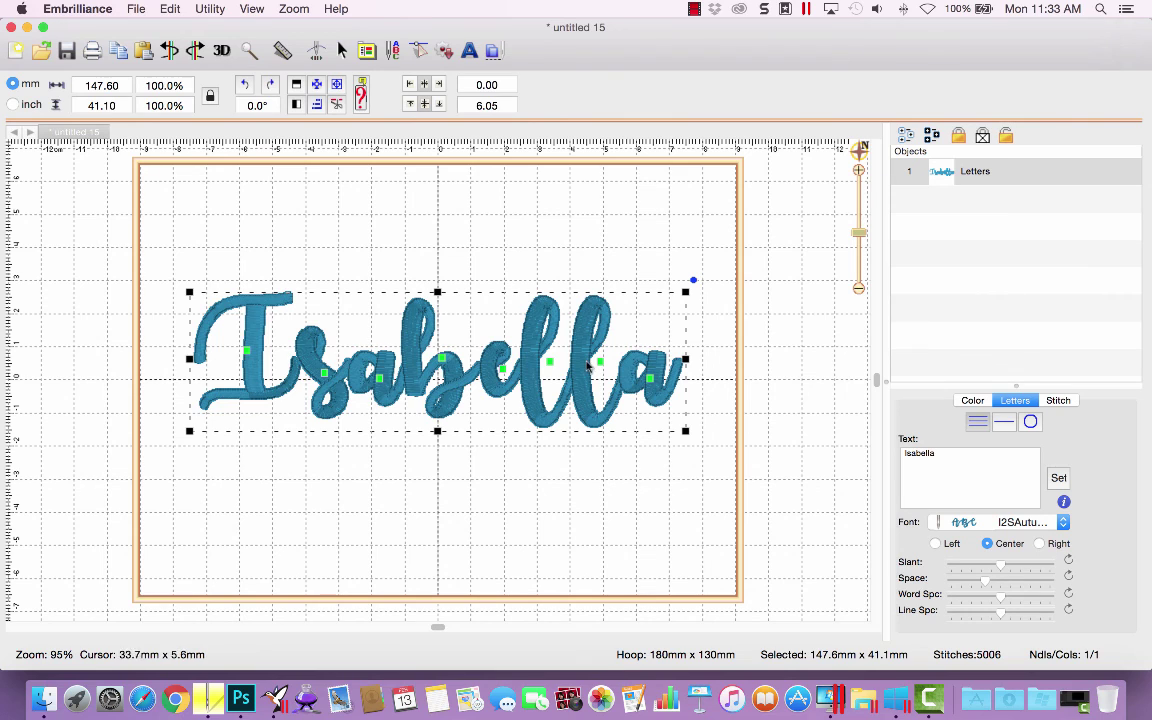
Try Isabella in I2SBallerinaScript 1_25in with the letter spacing reset to default
left_click(1013, 527)
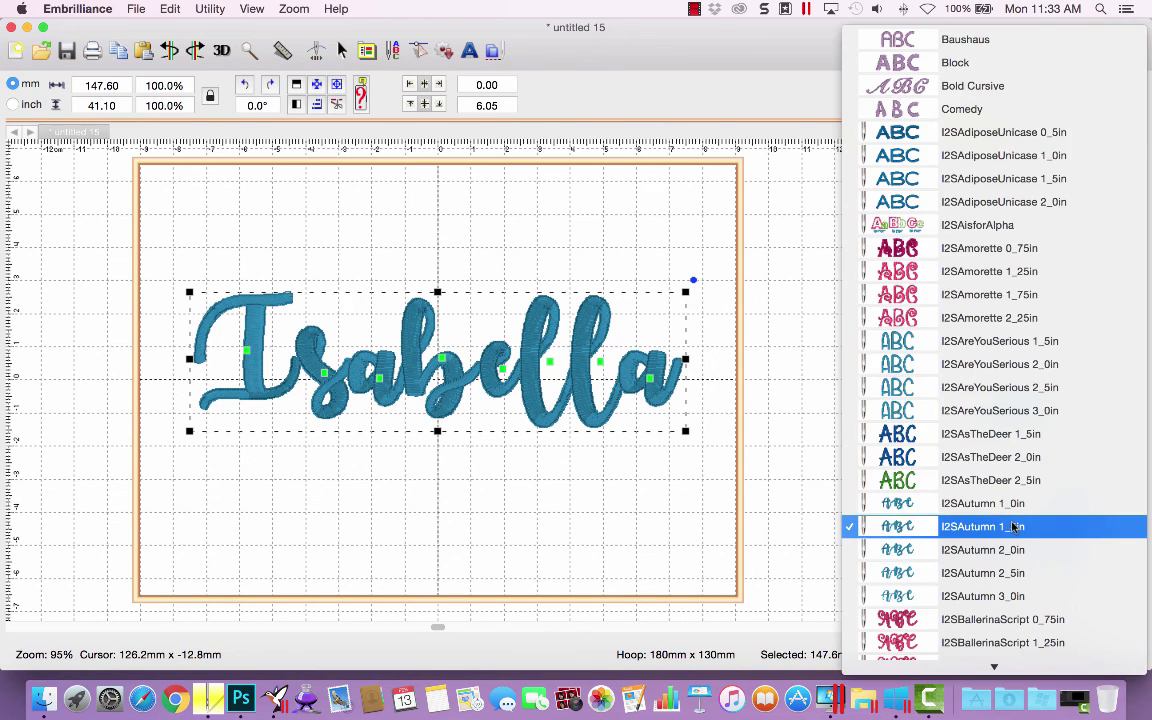
type("i2sb")
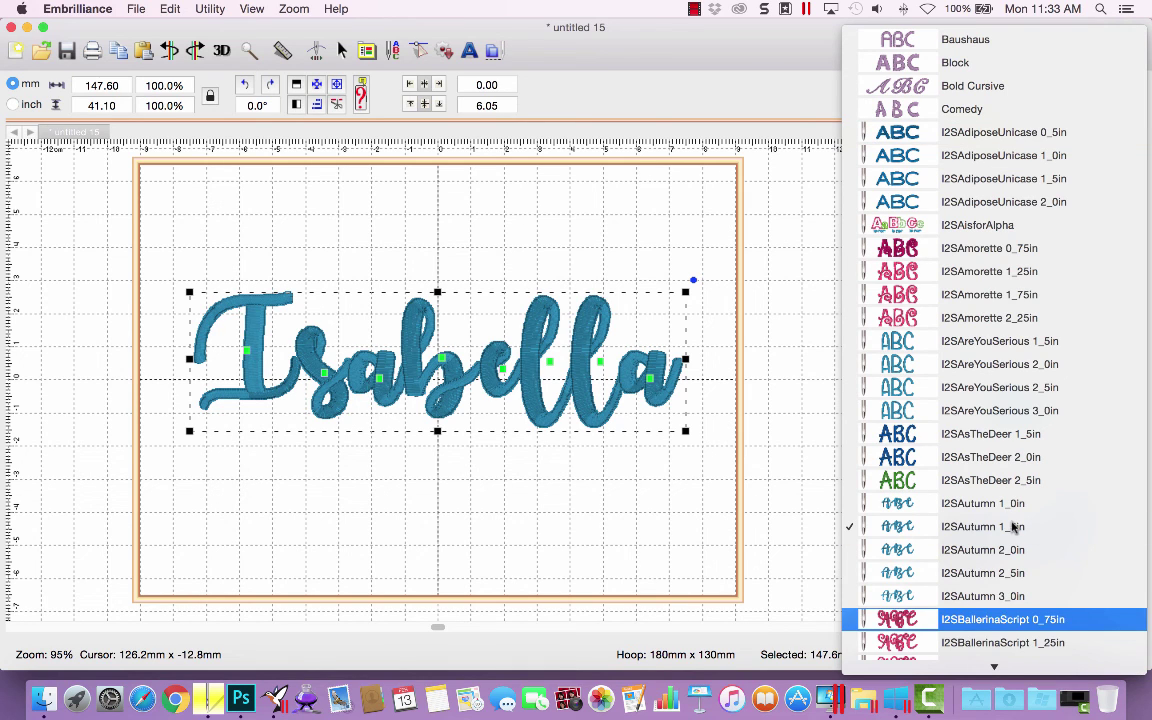
key("Down")
key("Return")
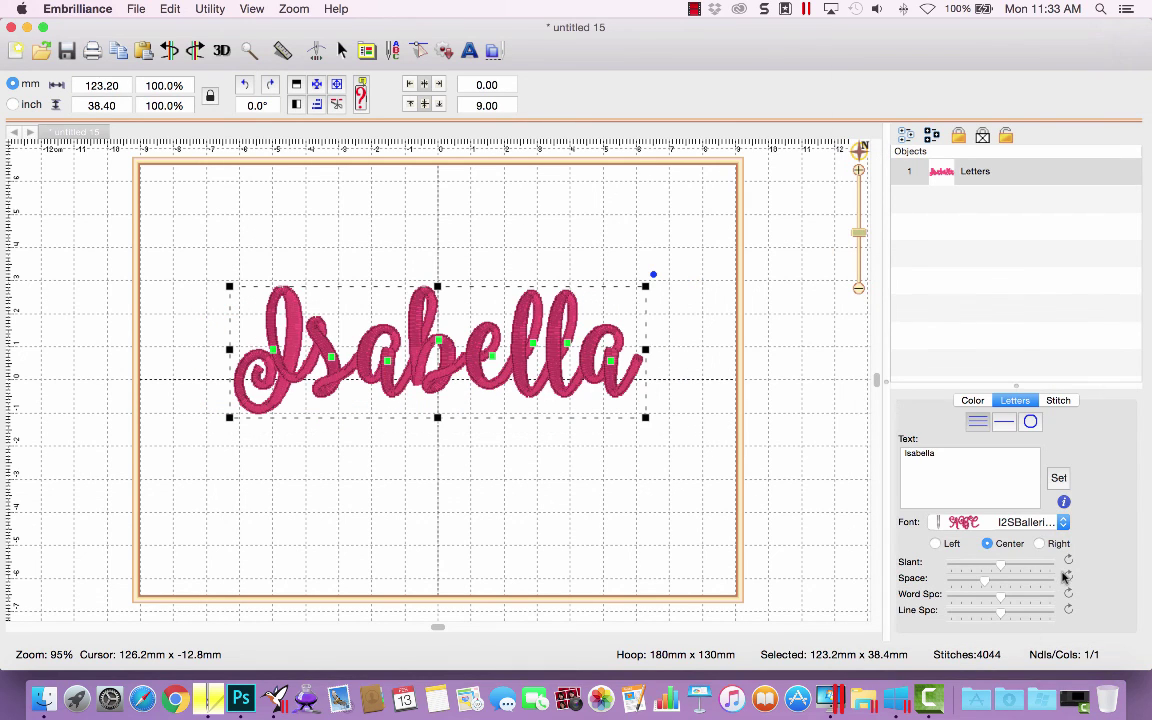
left_click(1066, 576)
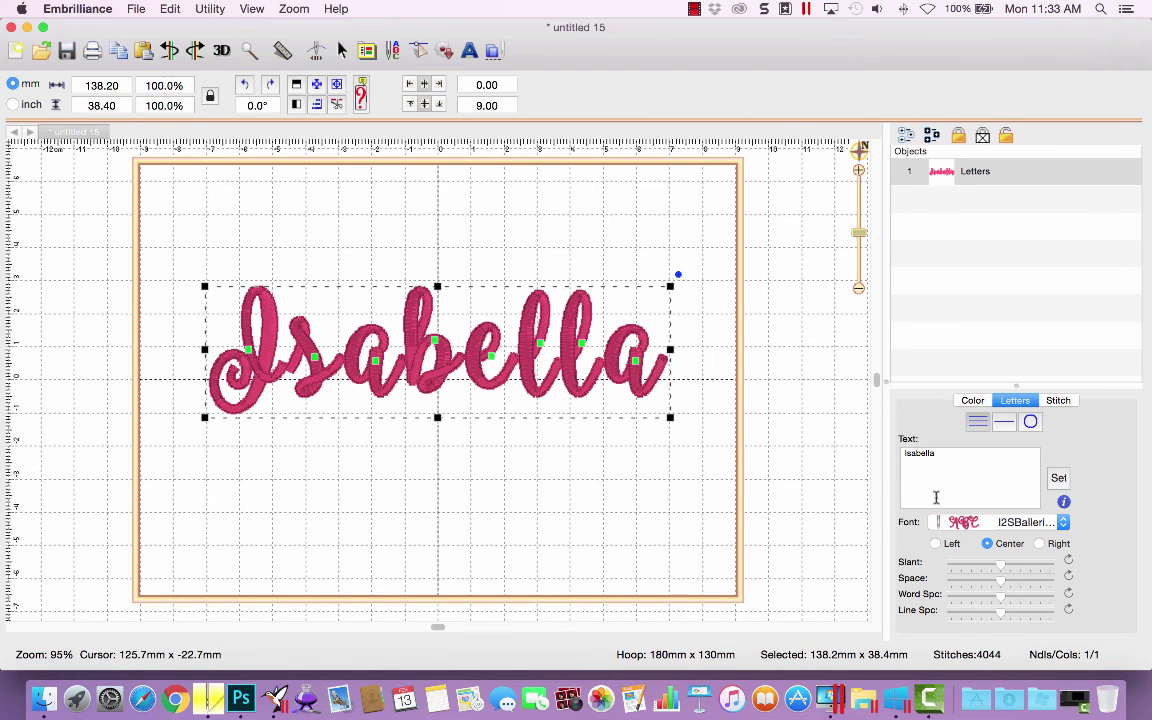
Switch Isabella to I2SLettresDouces 2_0in and widen the letter spacing
left_click(1010, 524)
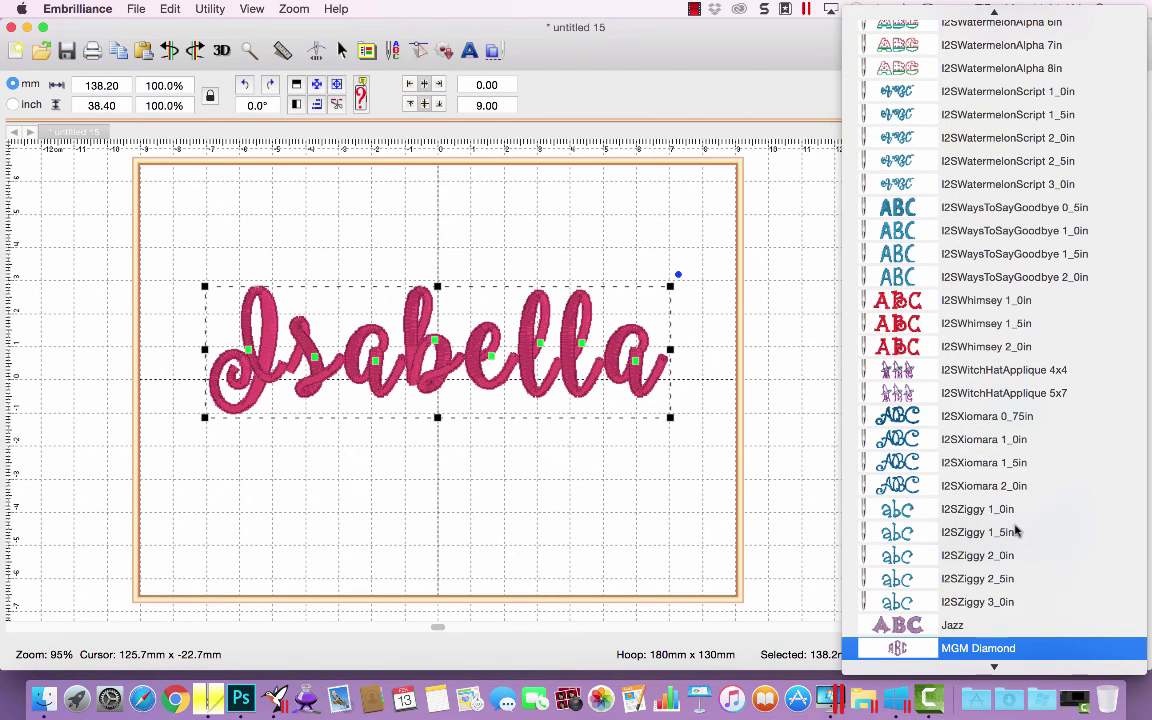
type("i2sl")
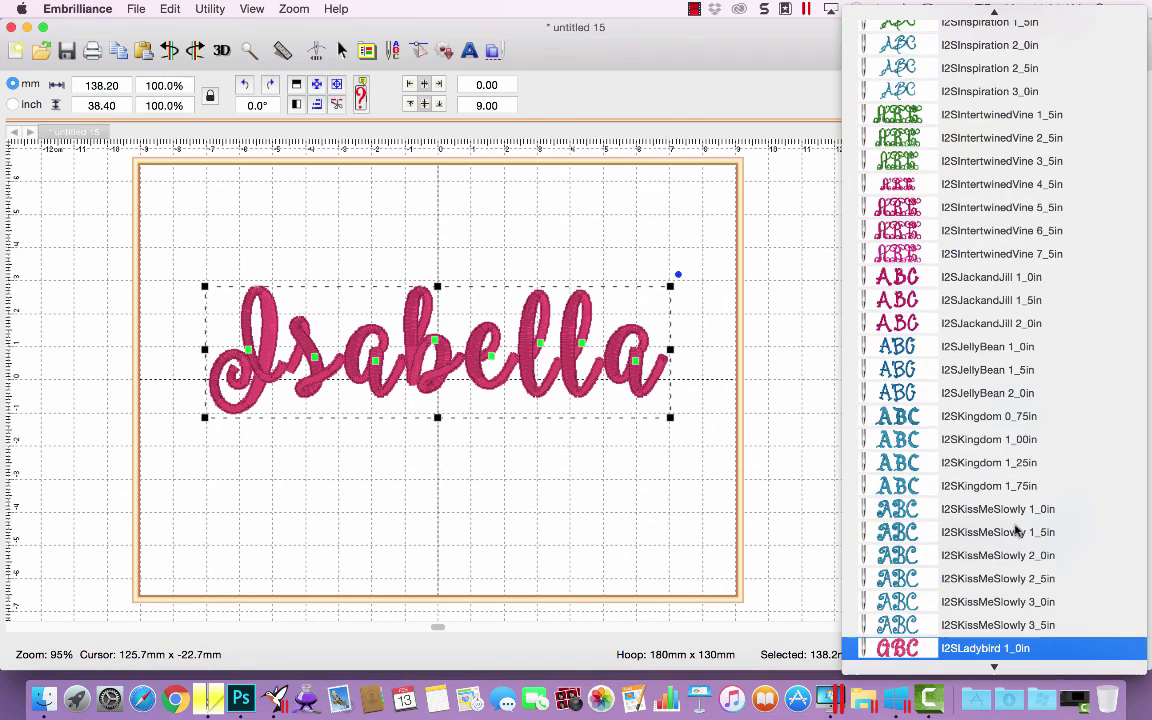
type("ettresDouces")
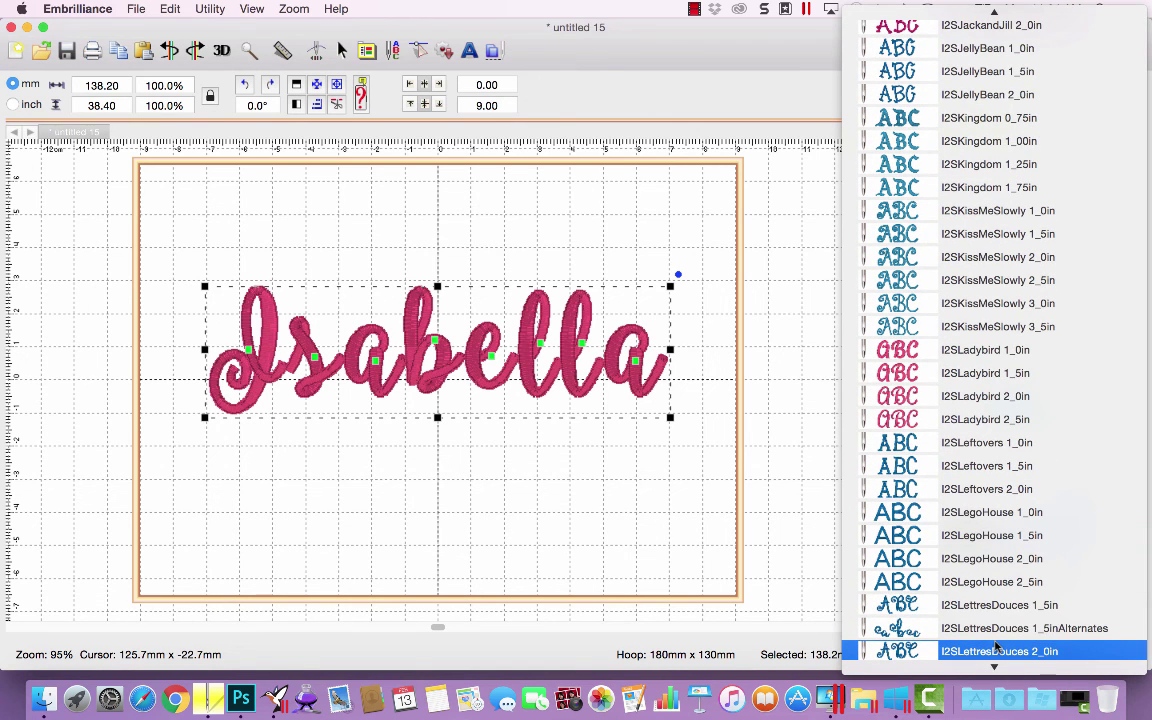
left_click(995, 648)
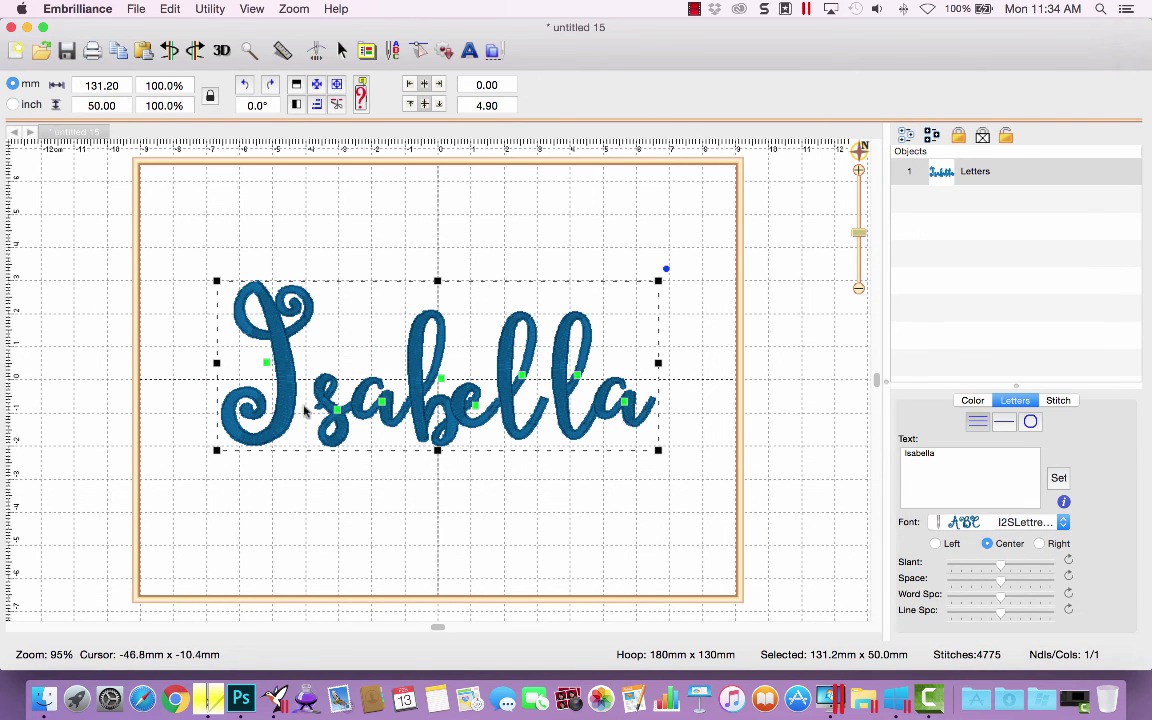
left_click_drag(1000, 582, 1019, 583)
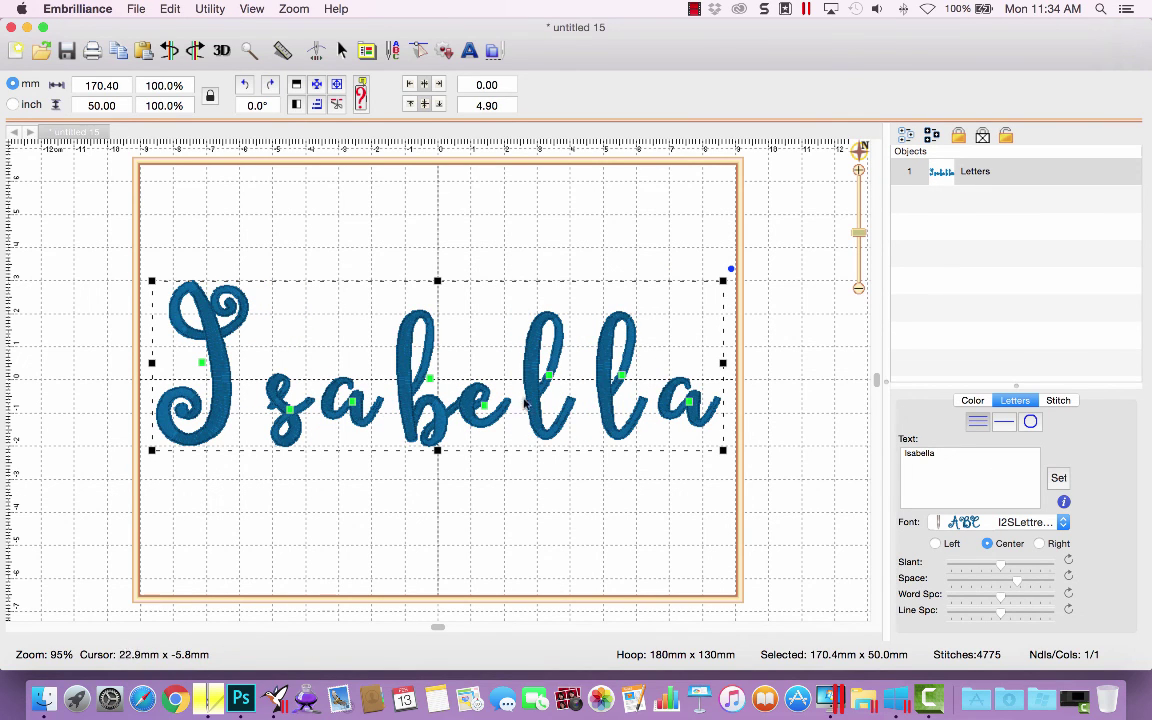
Try Isabella in the I2SMagnoliaSky 1_5in font
left_click(982, 526)
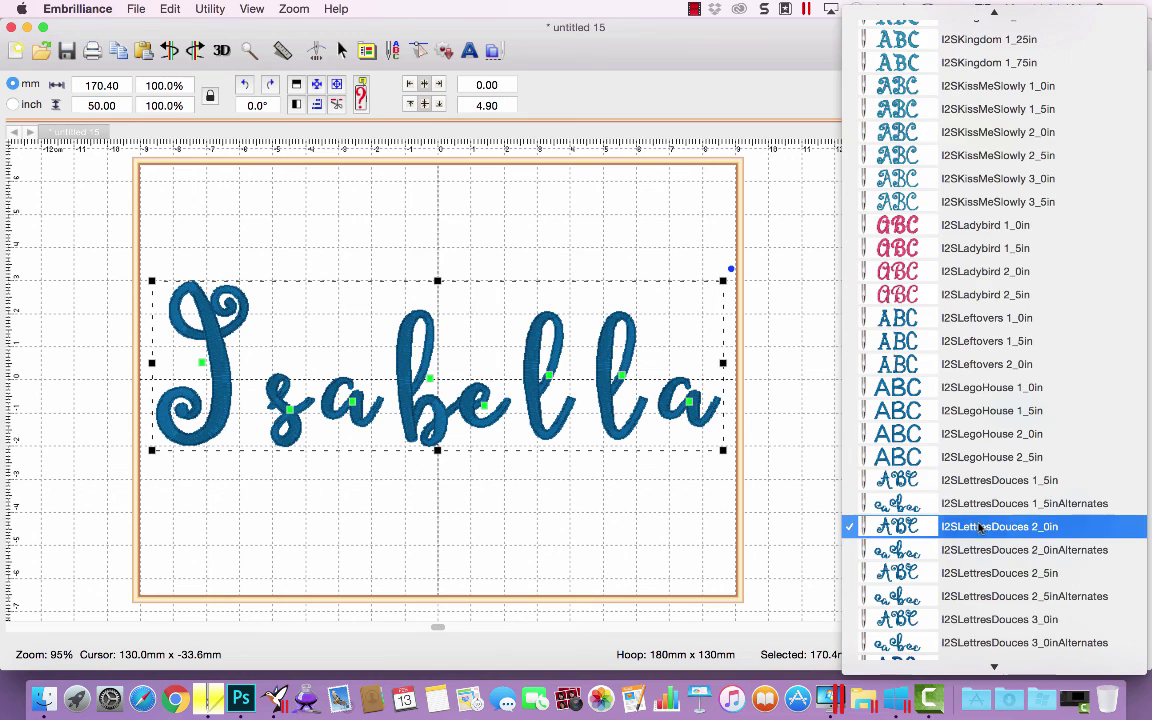
type("i2sa")
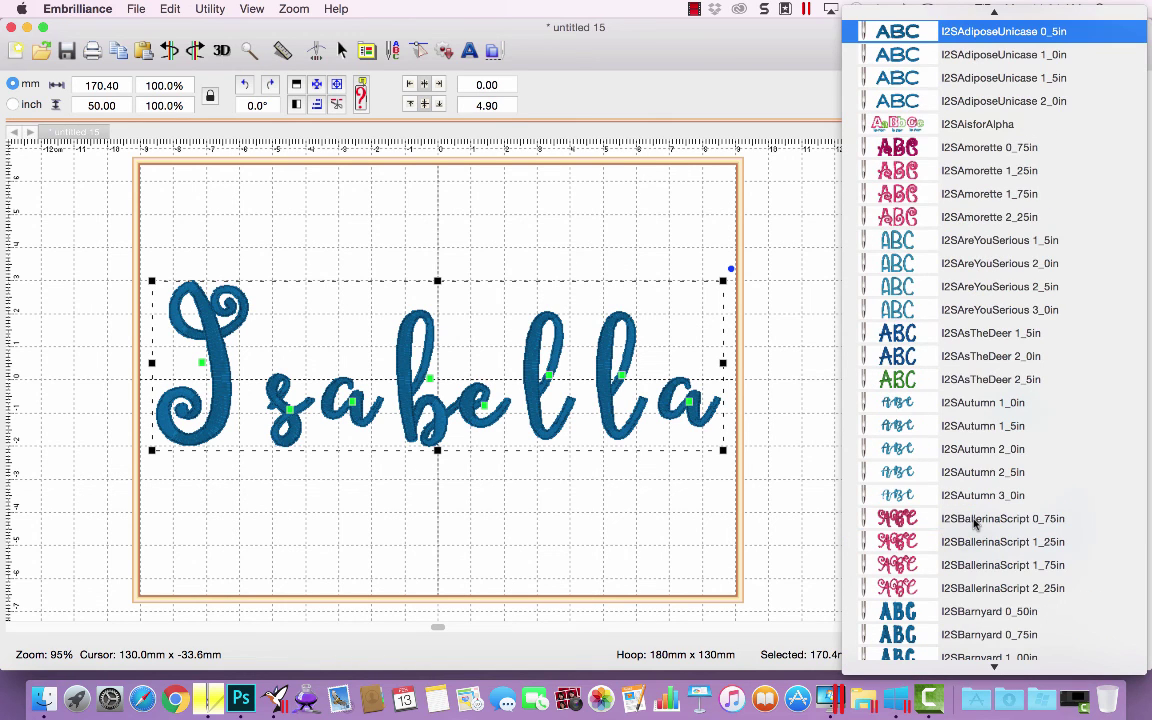
type("i2smag")
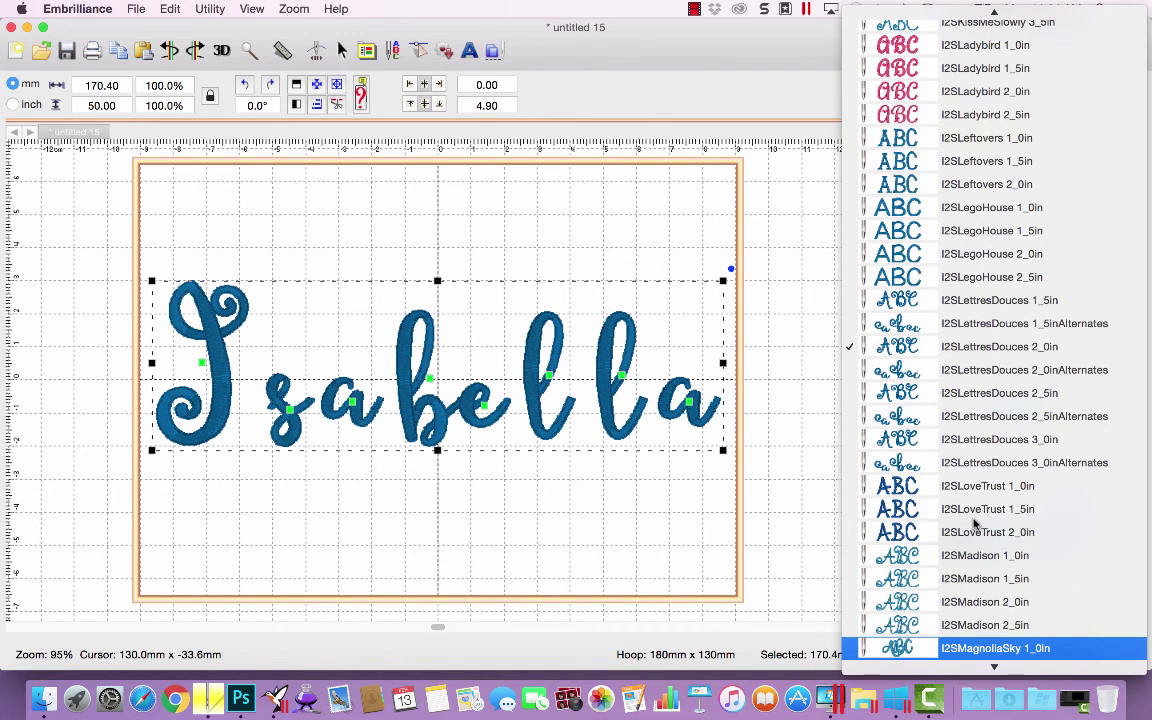
scroll(965, 512, "down", 3)
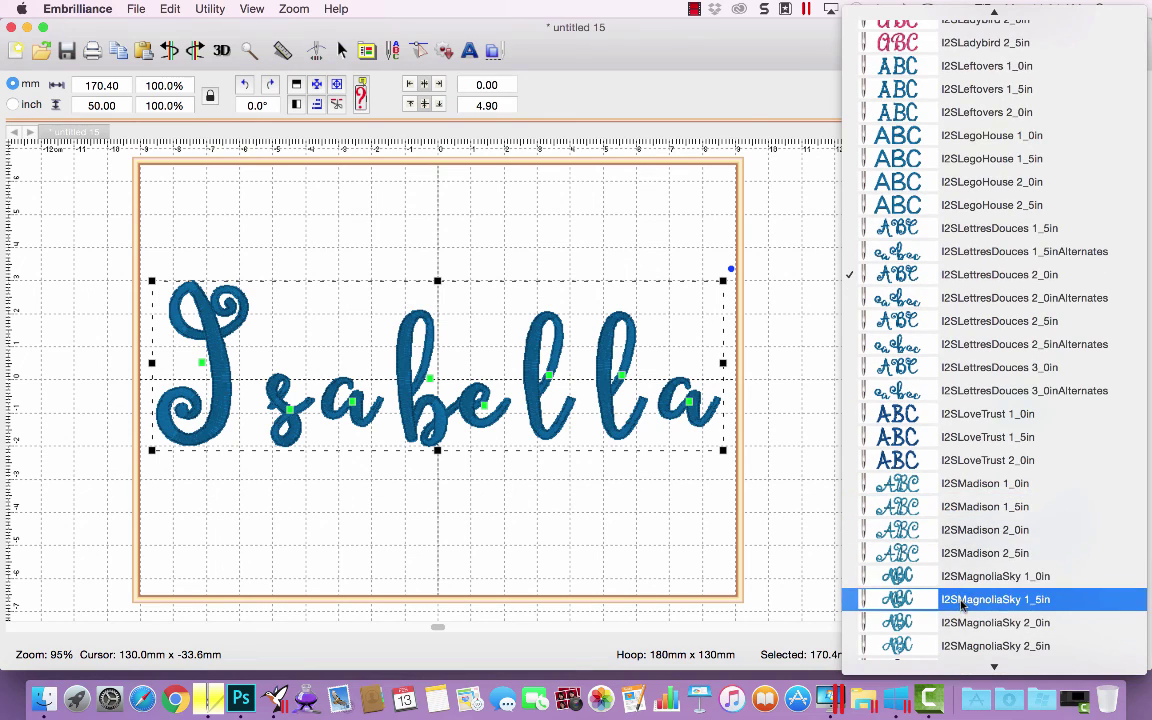
left_click(963, 599)
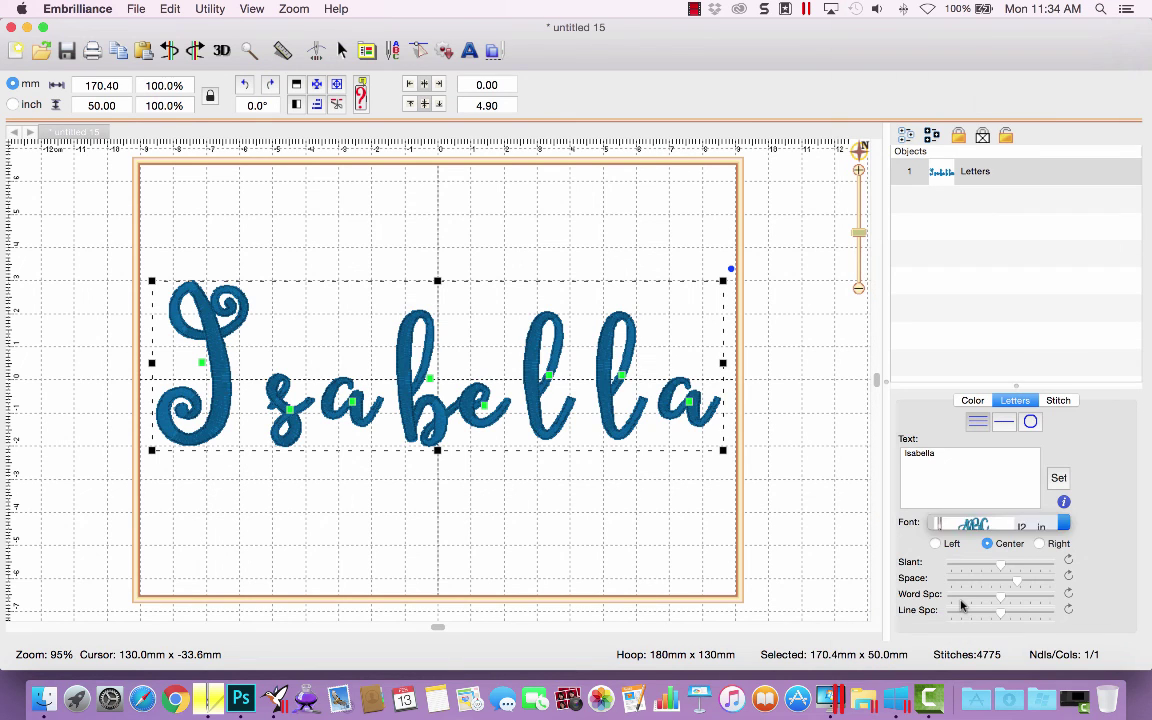
Set Isabella in the I2SStarstruck 2_0in font
left_click(975, 521)
type("i2s")
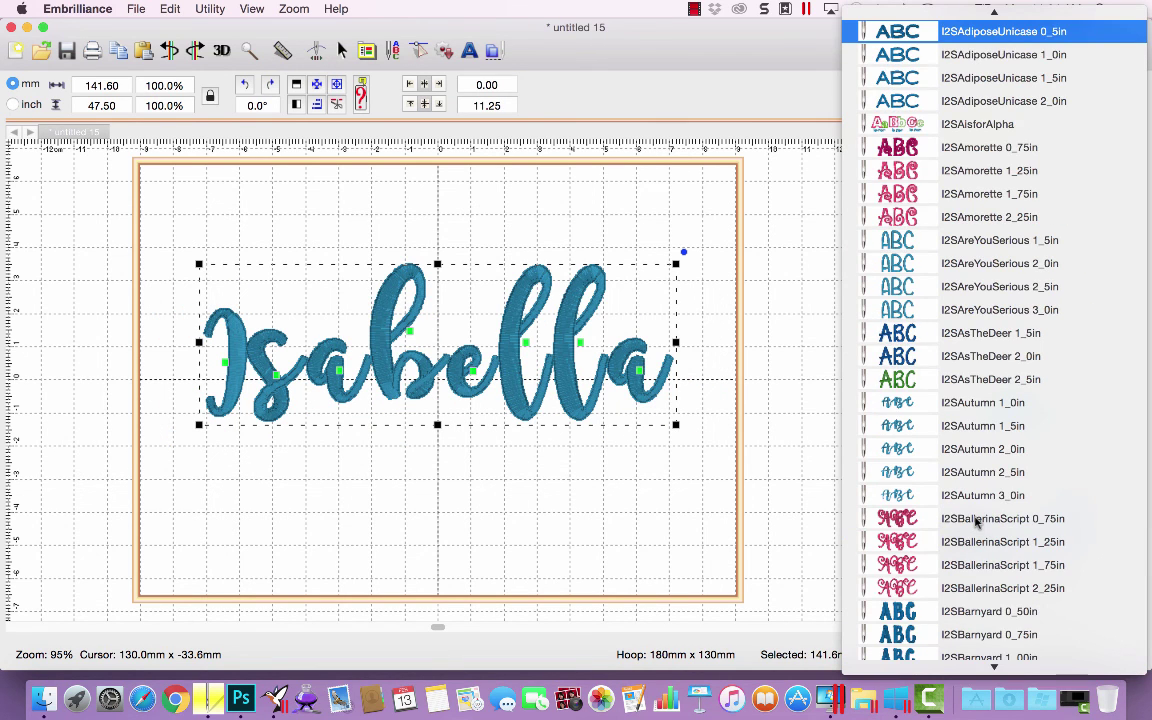
type("star")
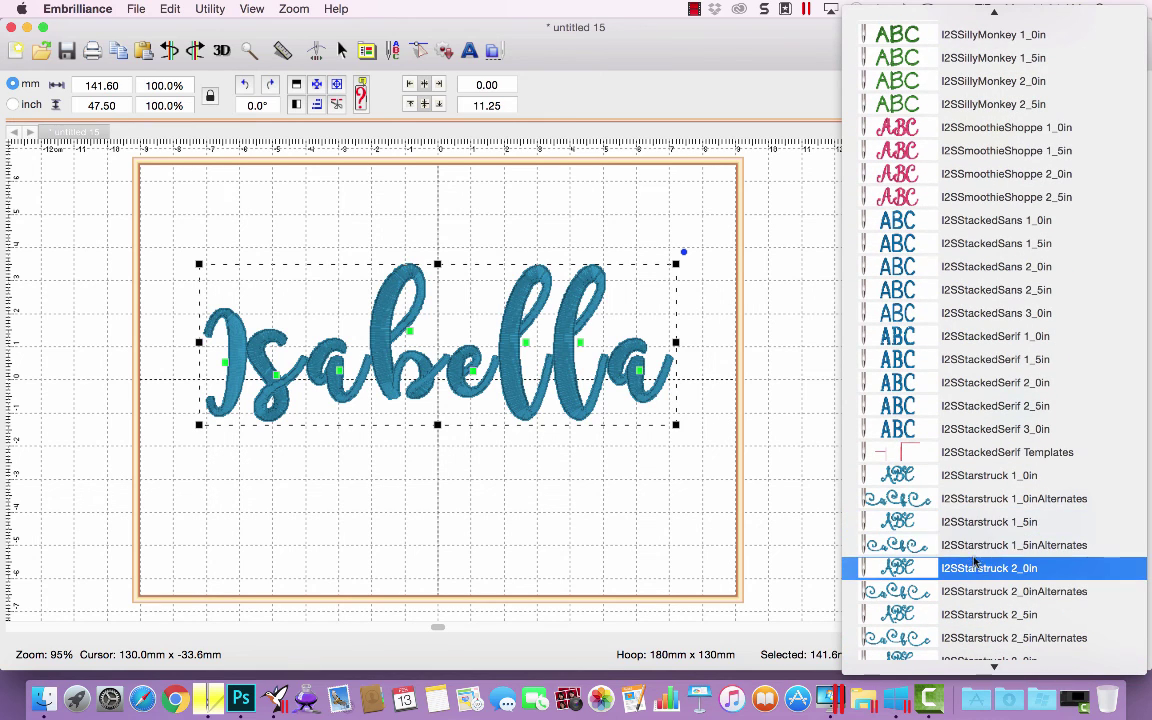
left_click(973, 573)
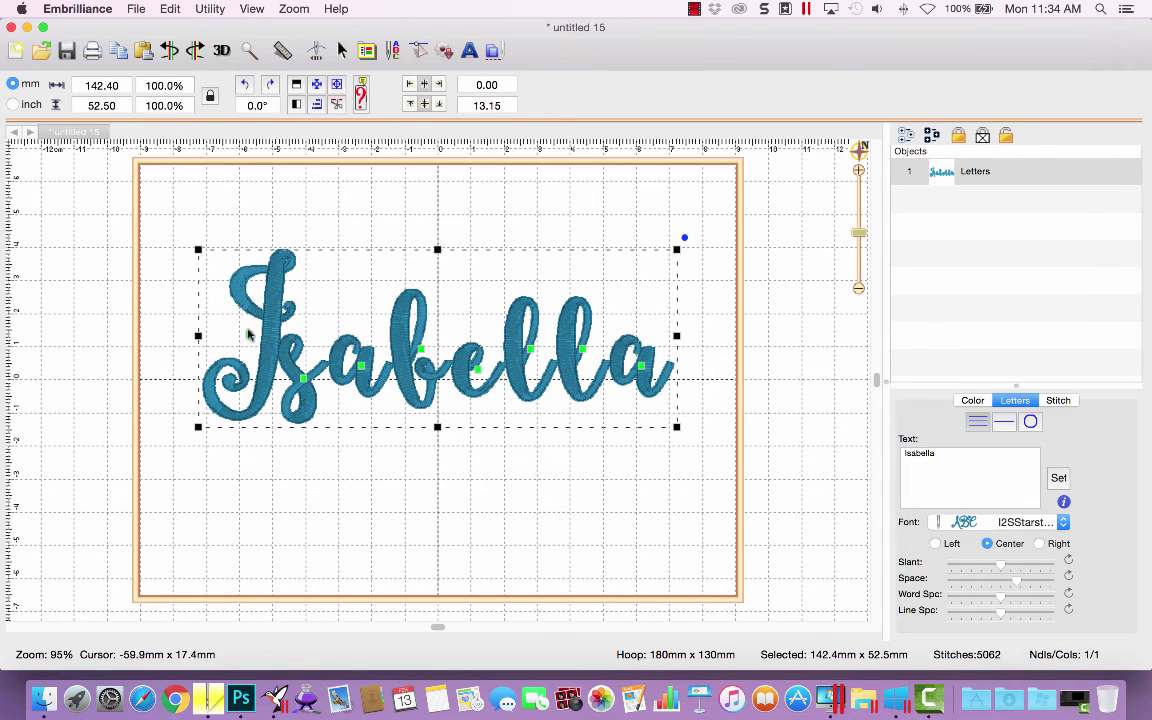